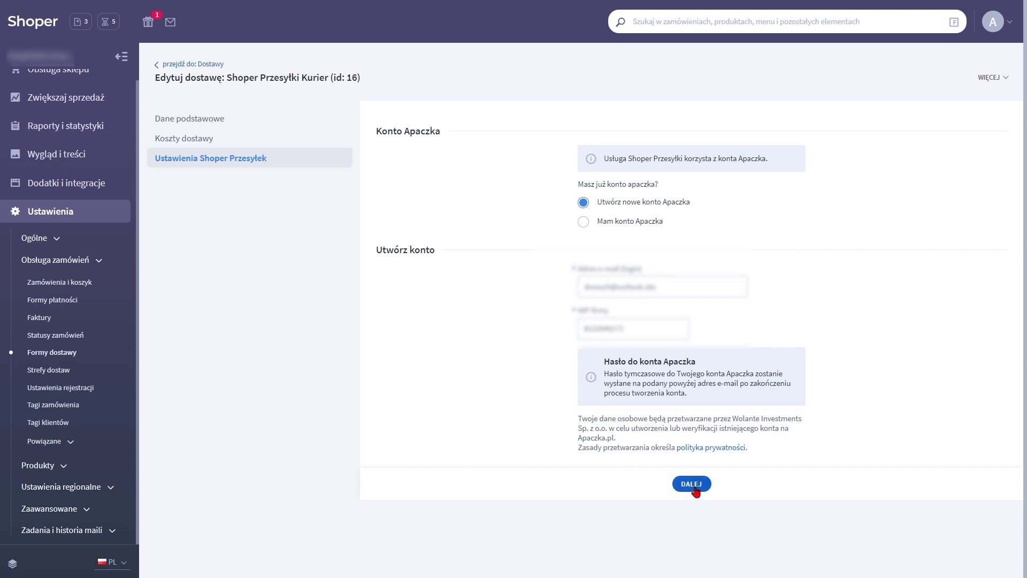
Continue to the account details and accept all consents except the two optional marketing ones
{"action": "left_click", "coordinate": [692, 484]}
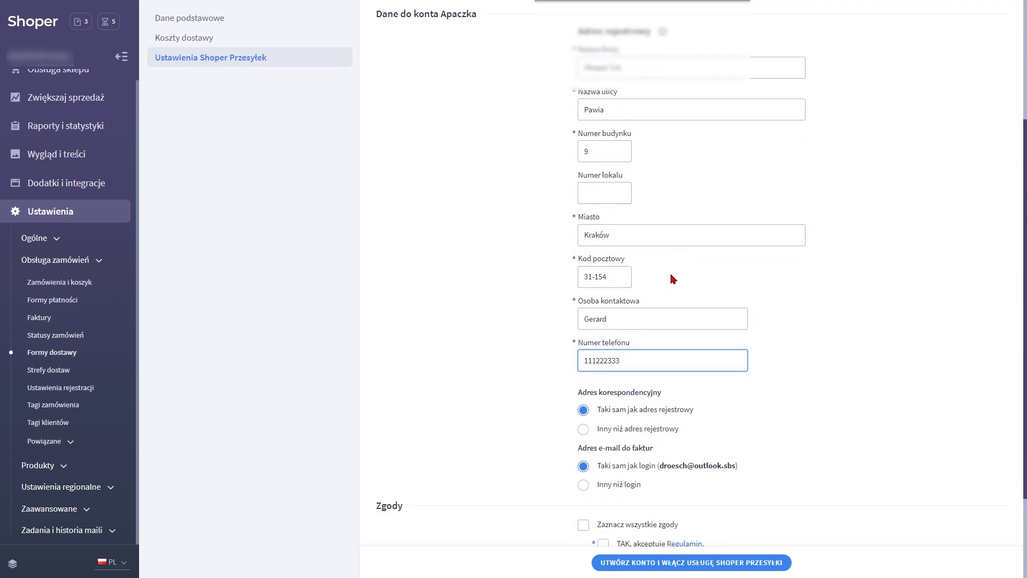
{"action": "left_click", "coordinate": [584, 405]}
{"action": "left_click", "coordinate": [603, 470]}
{"action": "left_click", "coordinate": [603, 507]}
Choose to connect an existing Apaczka account and proceed to Apaczka.pl to enable the service
{"action": "left_click", "coordinate": [634, 562]}
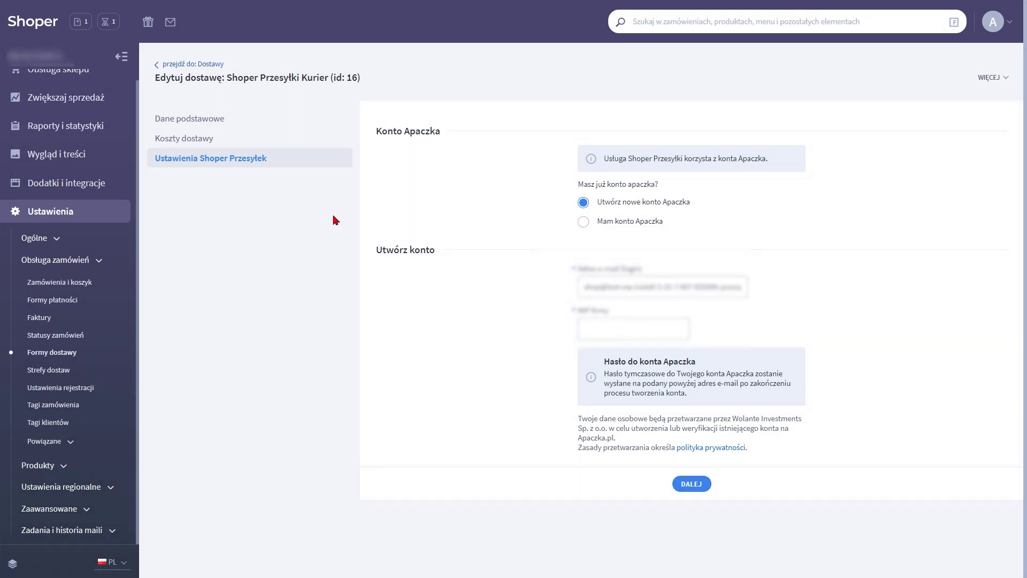
{"action": "left_click", "coordinate": [582, 222]}
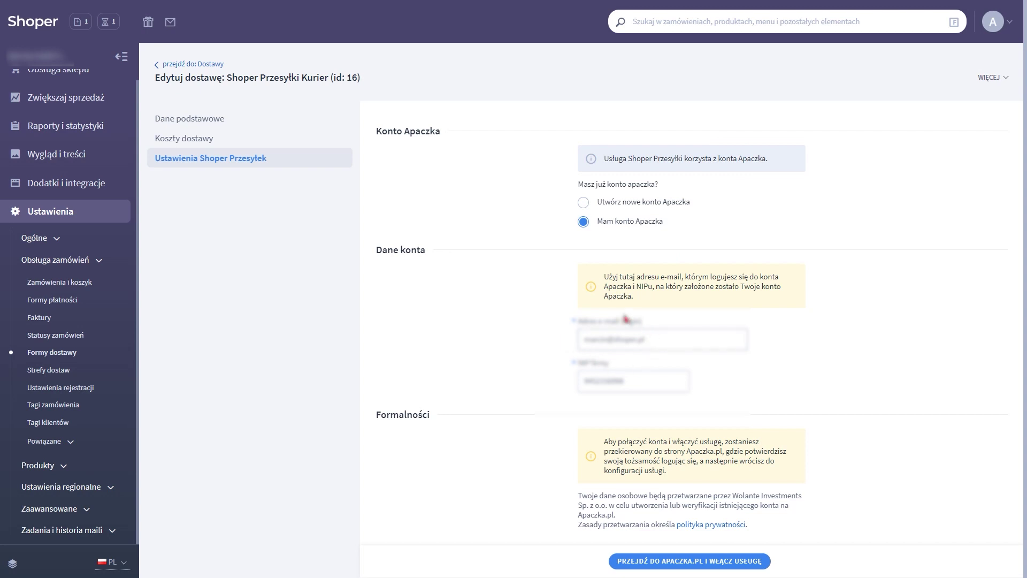
{"action": "left_click", "coordinate": [669, 562]}
Log in on the Apaczka.pl page with the account login and password
{"action": "type", "text": "tester"}
{"action": "key", "text": "Tab"}
{"action": "type", "text": "••••••"}
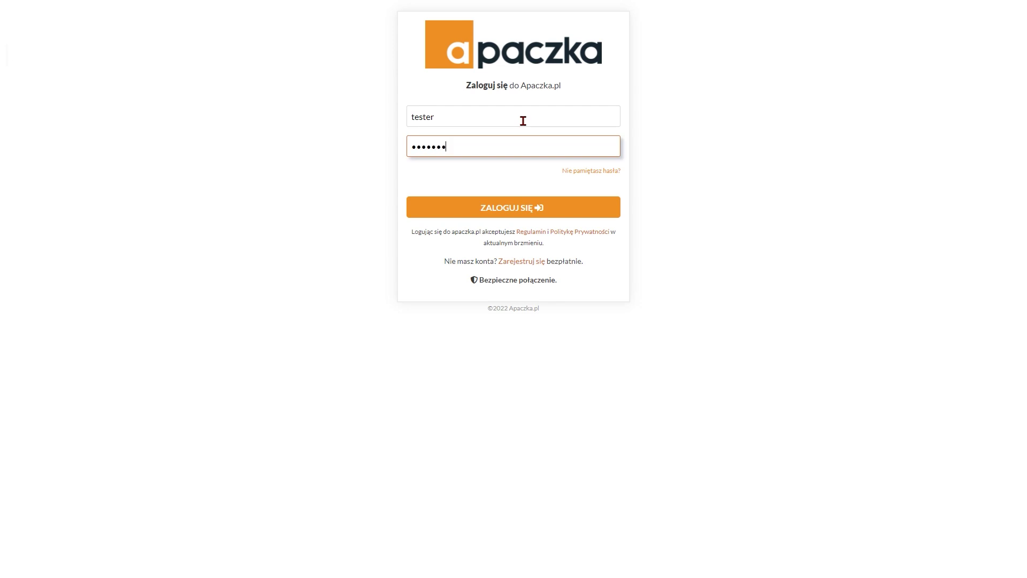
{"action": "type", "text": "••••"}
{"action": "key", "text": "Return"}
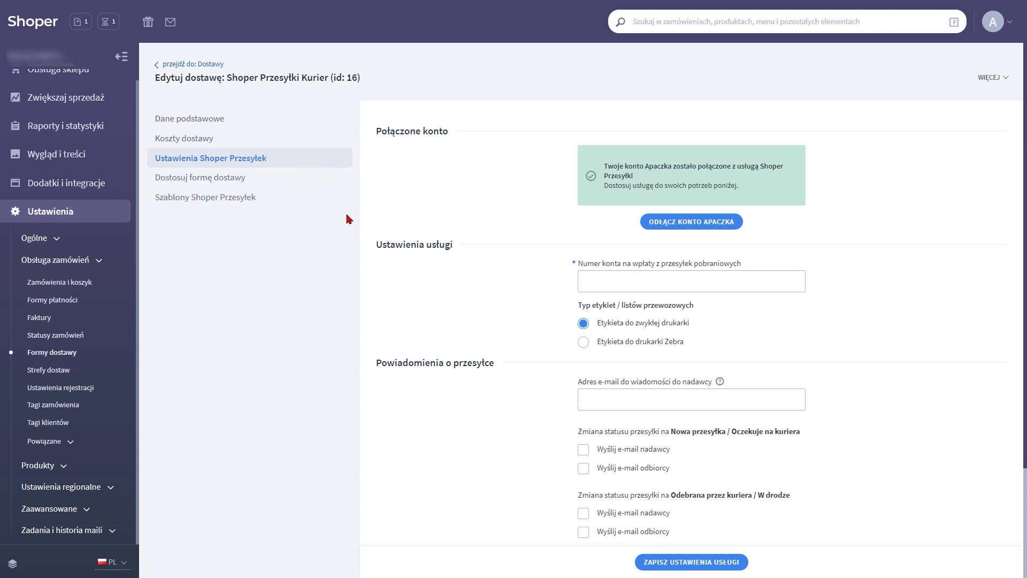
Enter the COD payout bank account number and choose Zebra printer labels
{"action": "scroll", "coordinate": [374, 210], "scroll_direction": "down", "scroll_amount": 3}
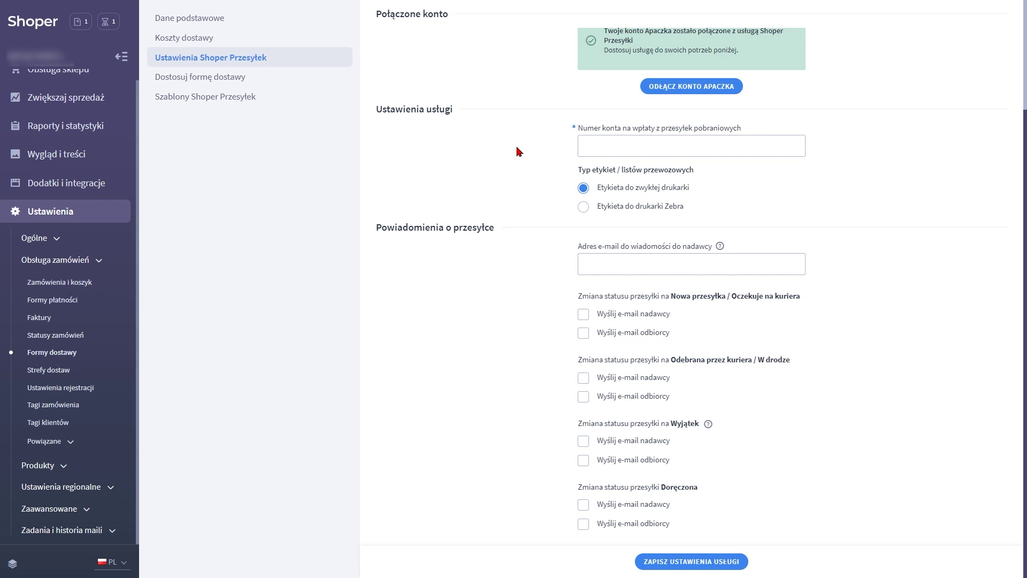
{"action": "left_click", "coordinate": [609, 146]}
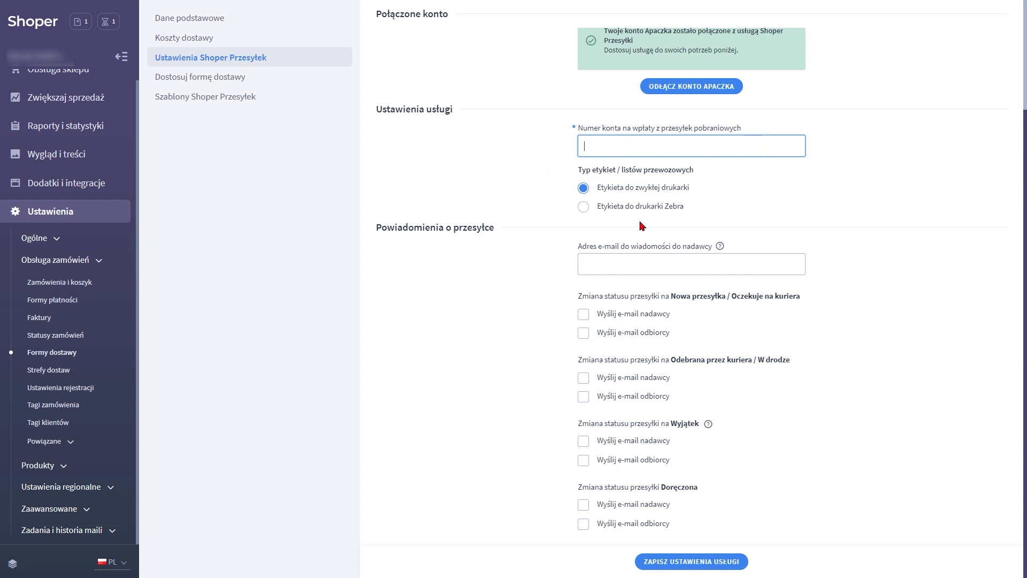
{"action": "left_click", "coordinate": [583, 208]}
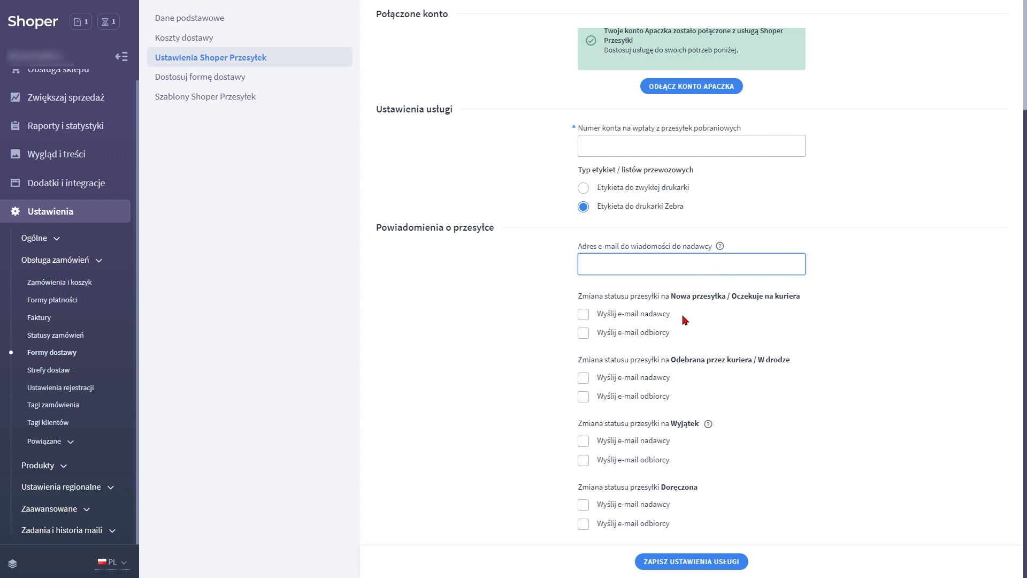
E-mail the sender on new shipment, courier pickup, delivery exception and delivery, then save the settings
{"action": "key", "text": "Tab"}
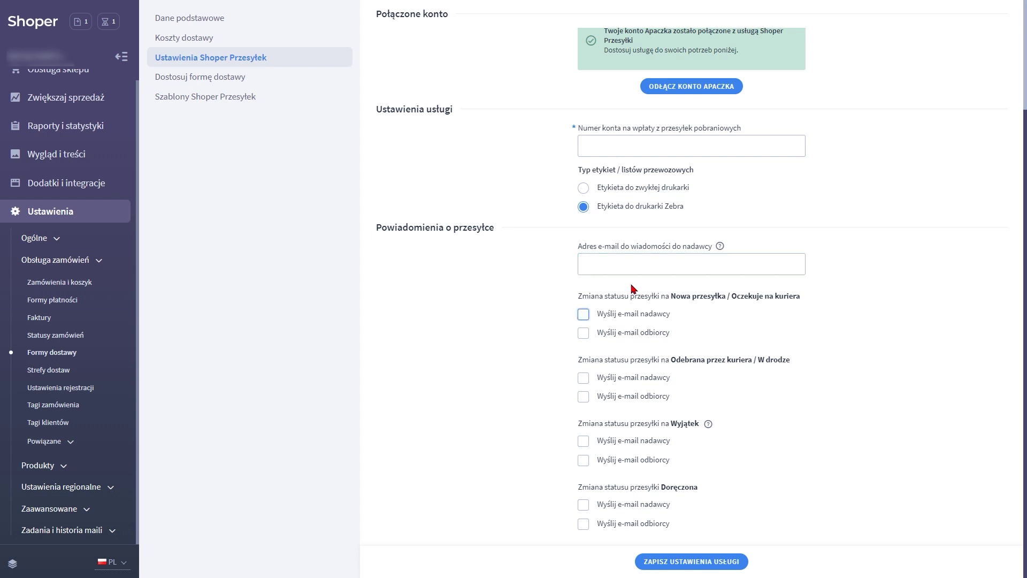
{"action": "left_click", "coordinate": [583, 316]}
{"action": "left_click", "coordinate": [584, 398]}
{"action": "left_click", "coordinate": [584, 443]}
{"action": "left_click", "coordinate": [584, 509]}
{"action": "left_click", "coordinate": [663, 562]}
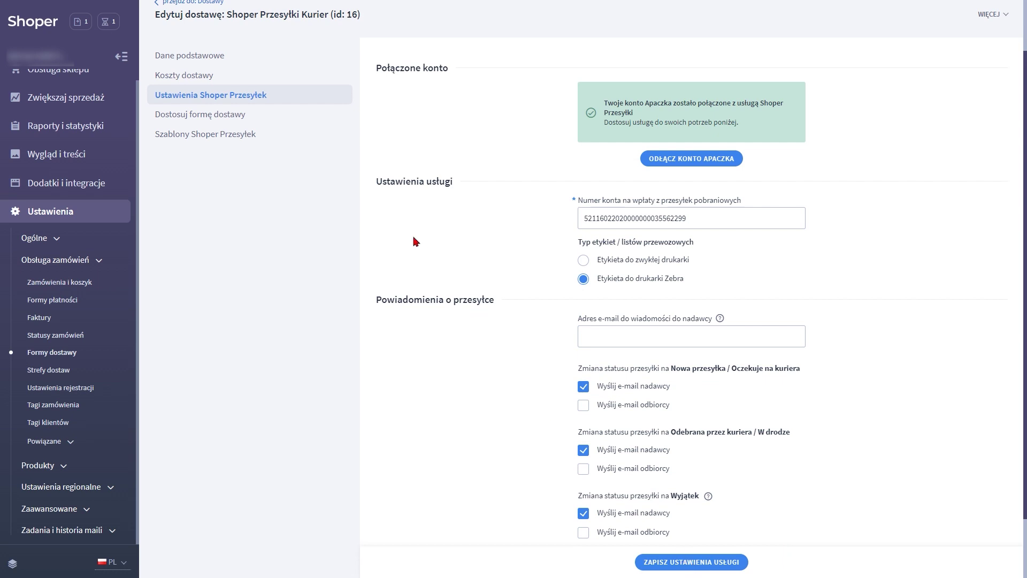
{"action": "left_click", "coordinate": [216, 120]}
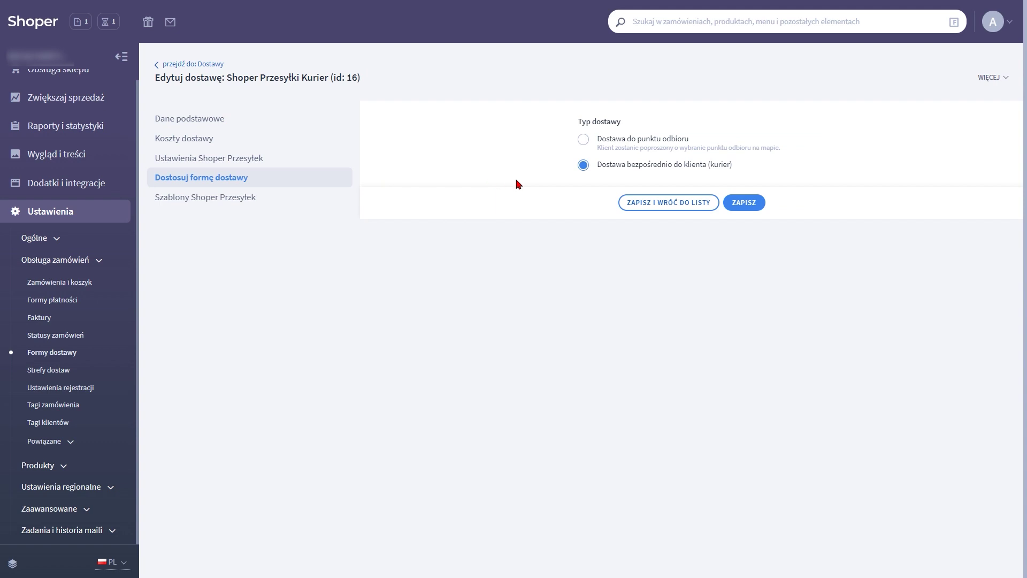
Switch to pickup-point delivery and untick InPost, DPD and UPS, keeping Poczta Polska and DHL
{"action": "left_click", "coordinate": [609, 141]}
{"action": "left_click", "coordinate": [604, 183]}
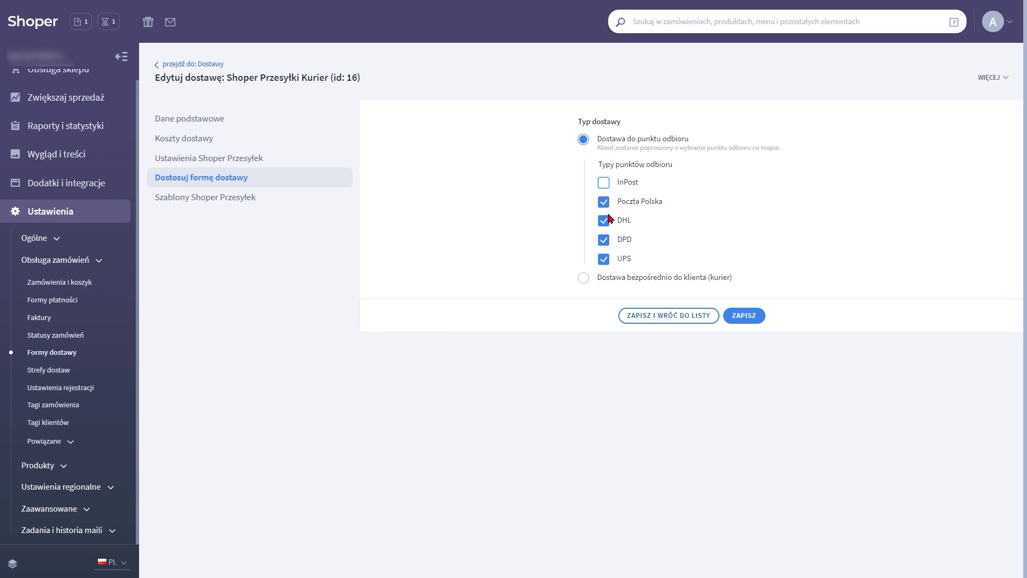
{"action": "left_click", "coordinate": [603, 240]}
{"action": "left_click", "coordinate": [603, 259]}
{"action": "left_click", "coordinate": [603, 183]}
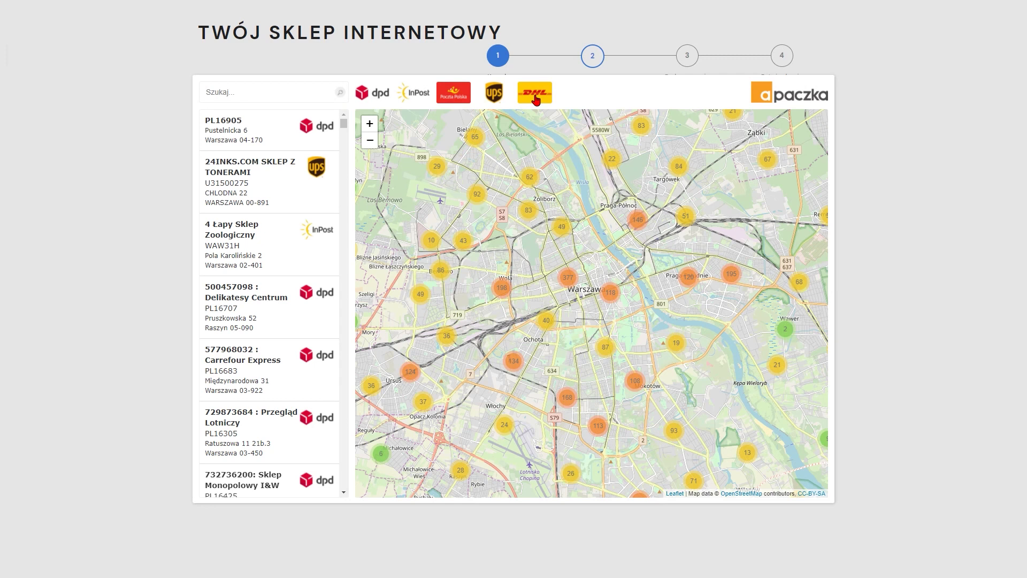
Filter the map to UPS points only and select ABC SKLEP SPOZYWCZY in Warsaw
{"action": "left_click", "coordinate": [536, 95]}
{"action": "left_click", "coordinate": [373, 95]}
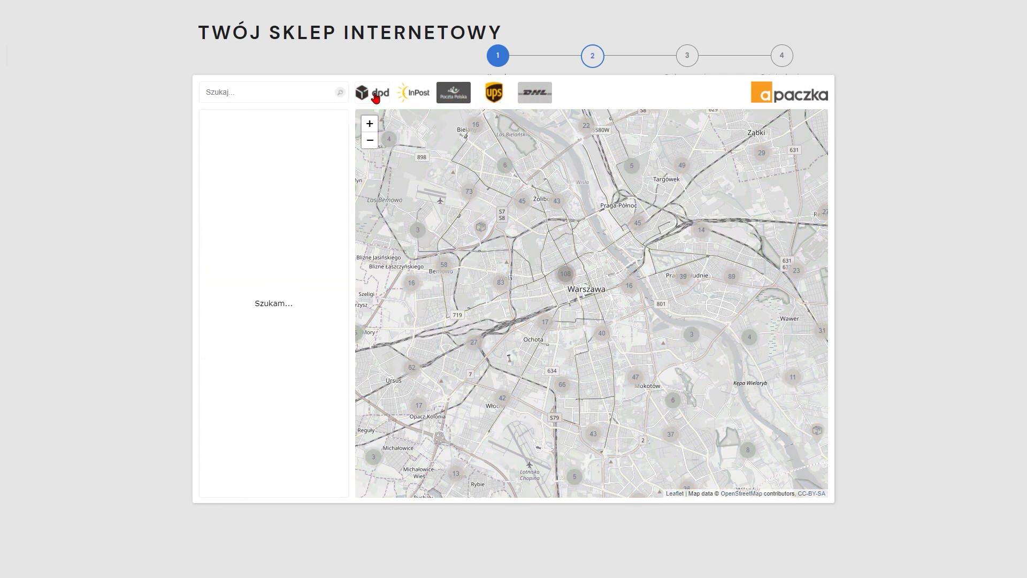
{"action": "left_click", "coordinate": [410, 96]}
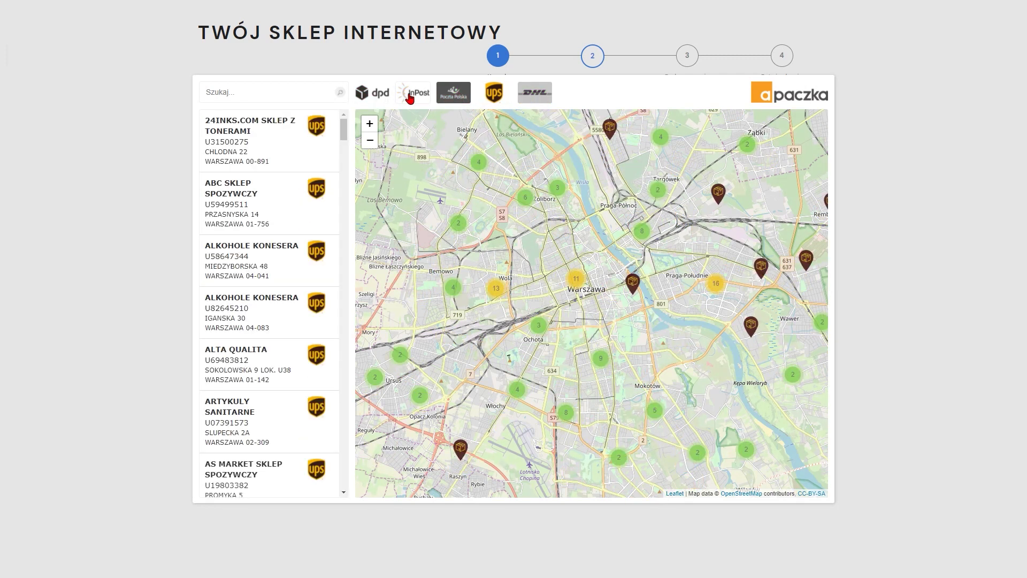
{"action": "left_click", "coordinate": [492, 93]}
{"action": "left_click", "coordinate": [490, 95]}
{"action": "left_click", "coordinate": [242, 199]}
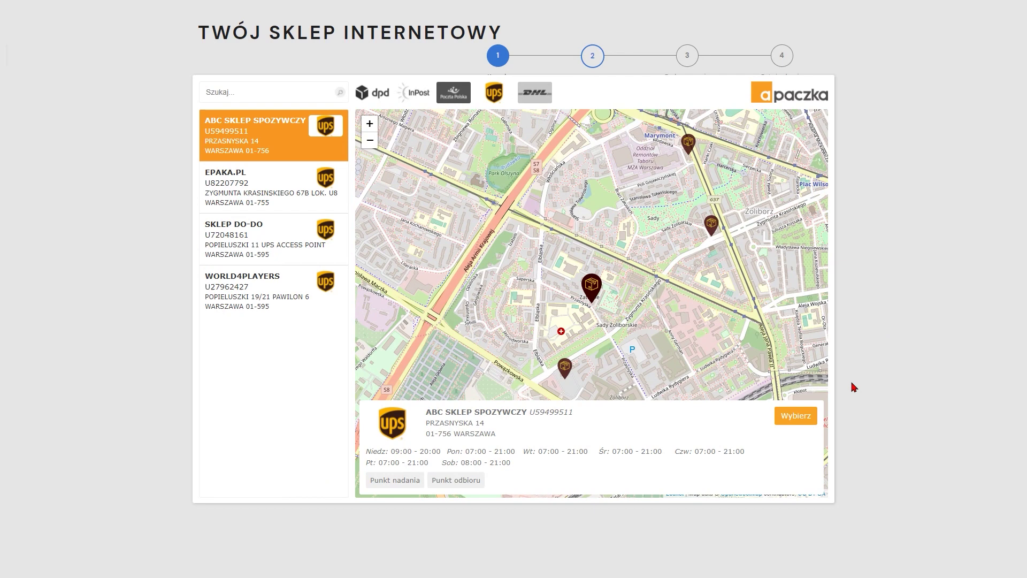
{"action": "left_click", "coordinate": [805, 416]}
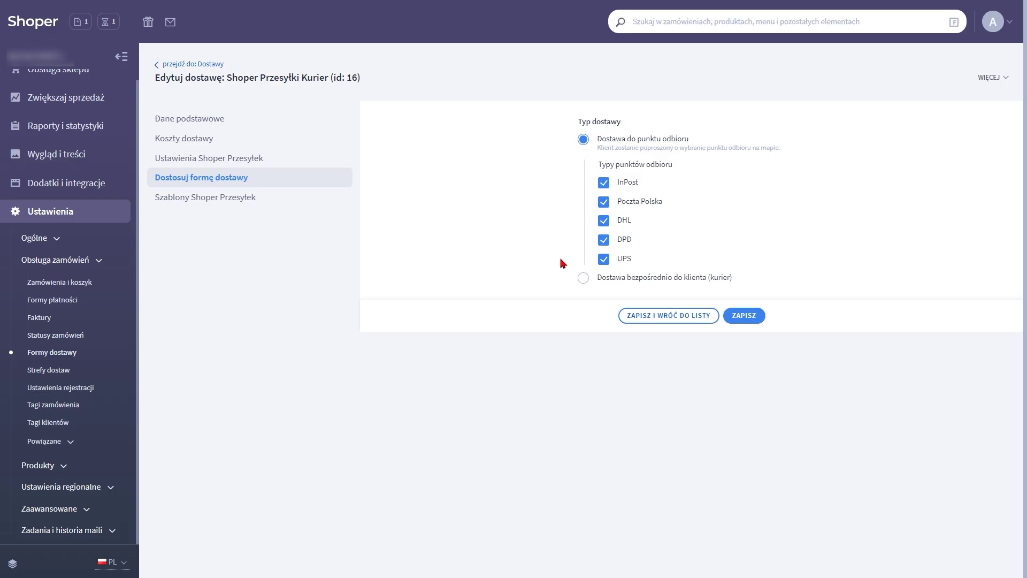
Save 'Dostawa bezpośrednio do klienta (kurier)' as the delivery type and view the Szablony Shoper Przesyłek list
{"action": "left_click", "coordinate": [583, 279]}
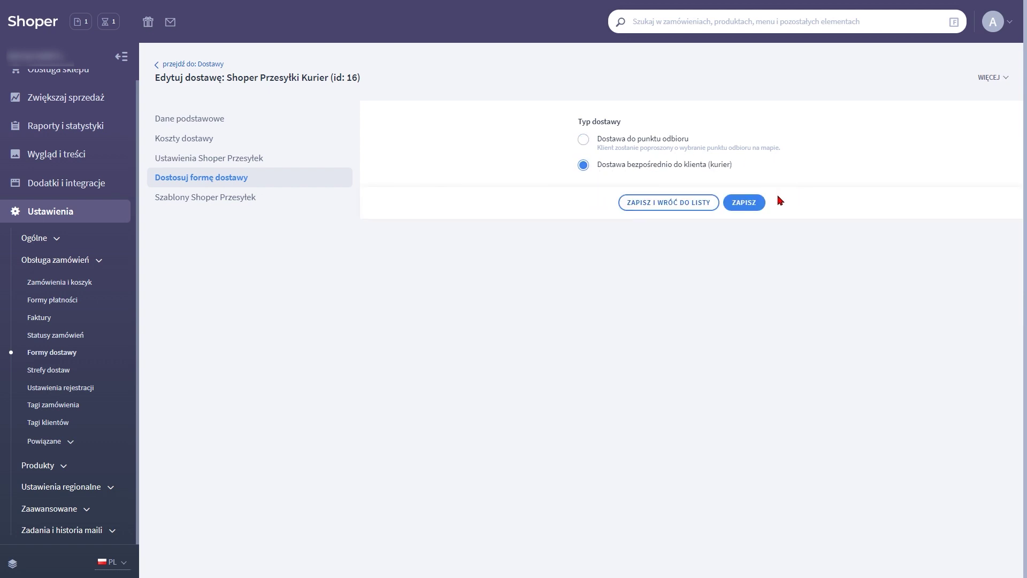
{"action": "left_click", "coordinate": [755, 203]}
{"action": "left_click", "coordinate": [200, 201]}
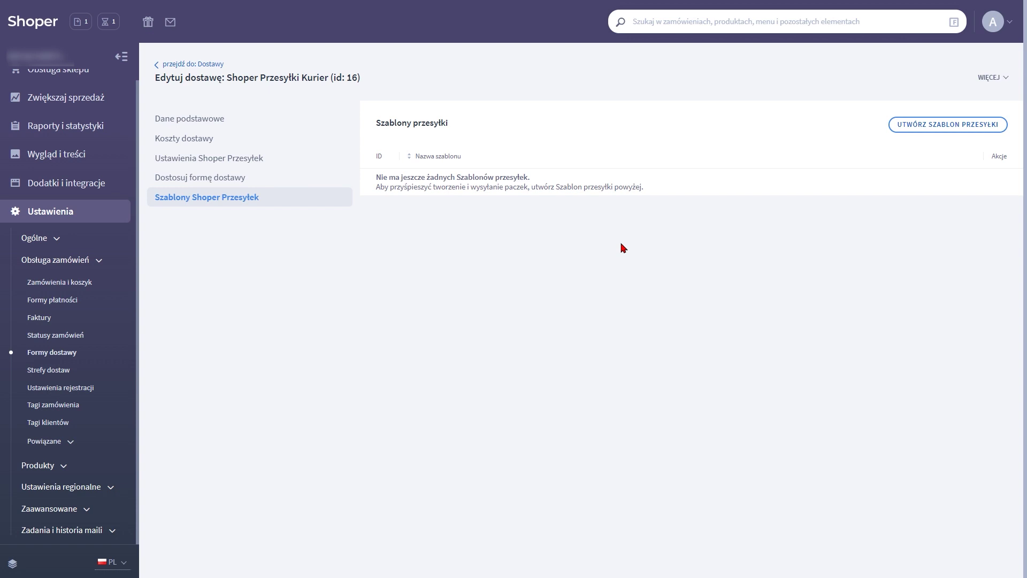
Create shipment template Szablon 1 with the 'Karton lub foliopak' package type selected
{"action": "left_click", "coordinate": [935, 126]}
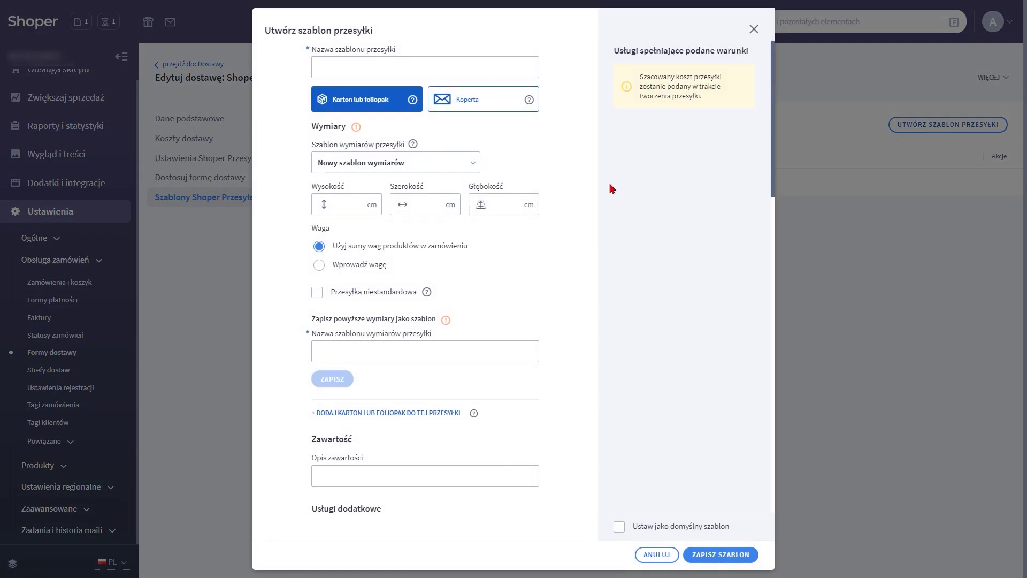
{"action": "left_click", "coordinate": [443, 69]}
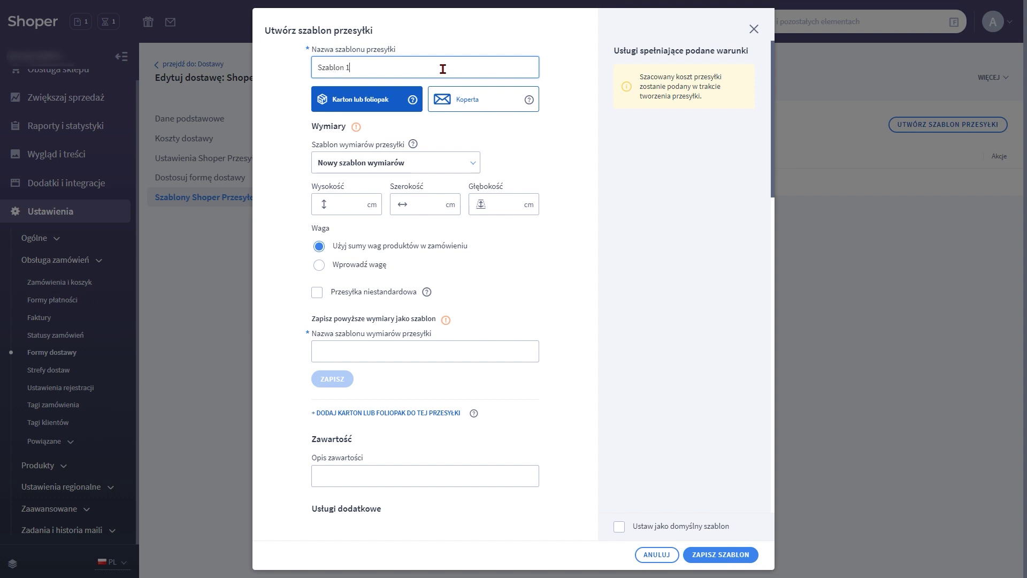
{"action": "left_click", "coordinate": [458, 101]}
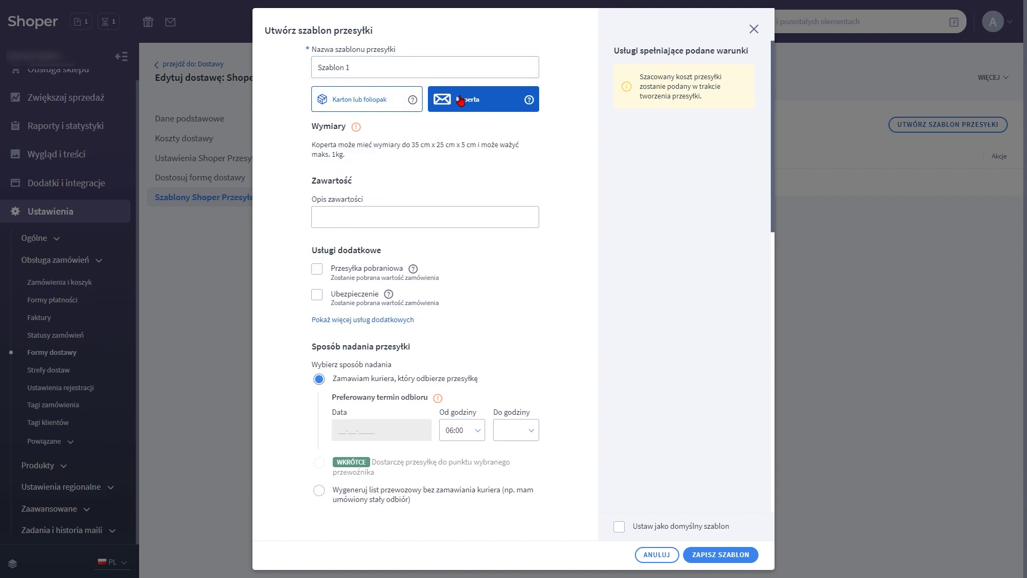
{"action": "left_click", "coordinate": [385, 99]}
{"action": "mouse_move", "coordinate": [410, 103]}
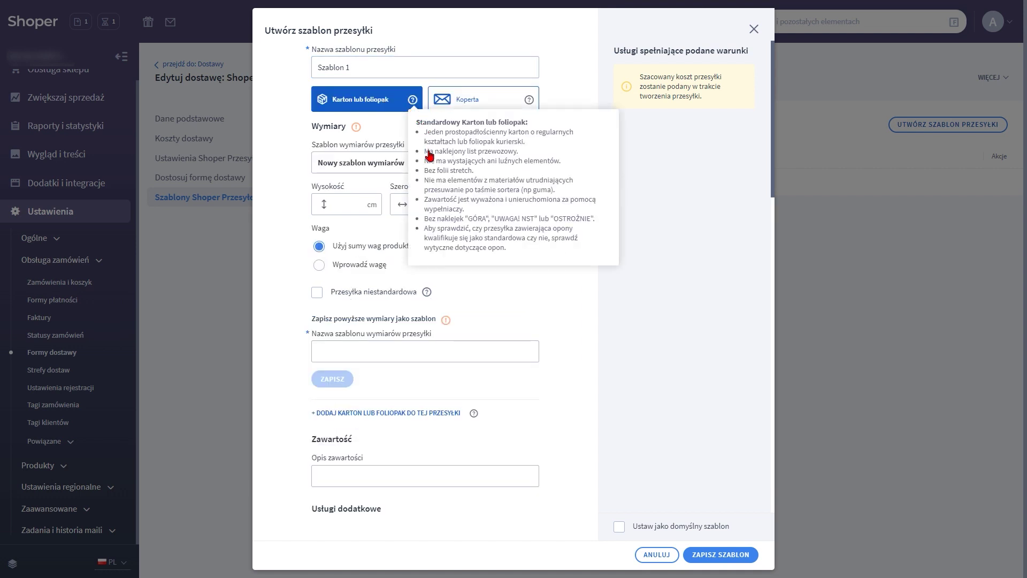
{"action": "mouse_move", "coordinate": [528, 106]}
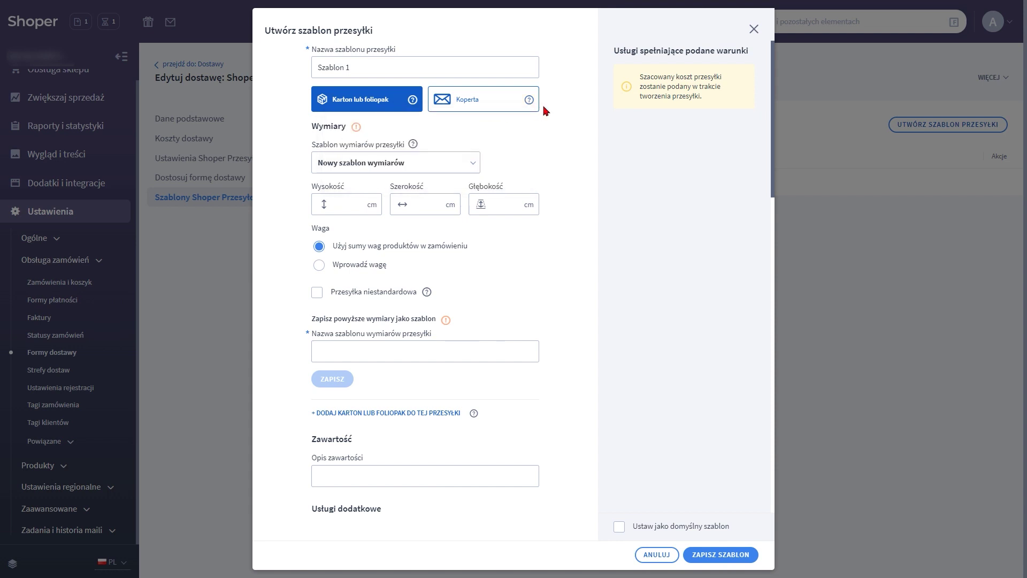
{"action": "left_click", "coordinate": [451, 102]}
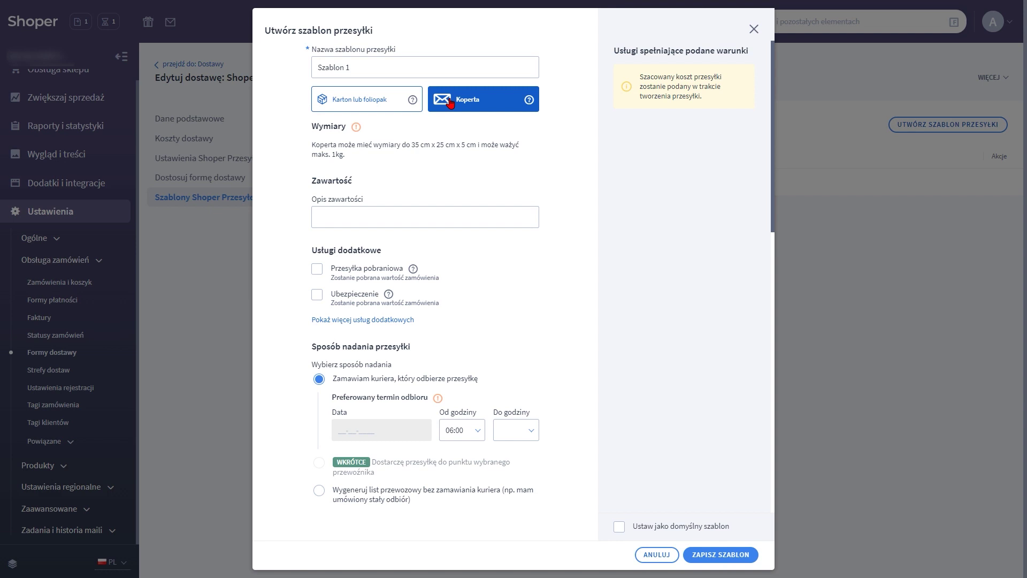
{"action": "left_click", "coordinate": [364, 100]}
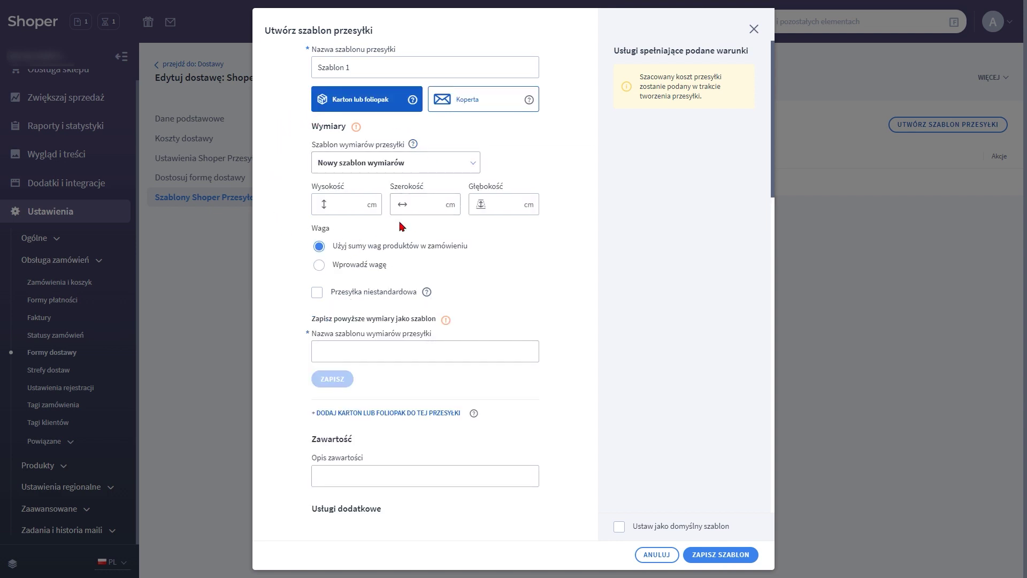
{"action": "scroll", "coordinate": [345, 263], "scroll_direction": "down", "scroll_amount": 4}
{"action": "scroll", "coordinate": [345, 262], "scroll_direction": "down", "scroll_amount": 8}
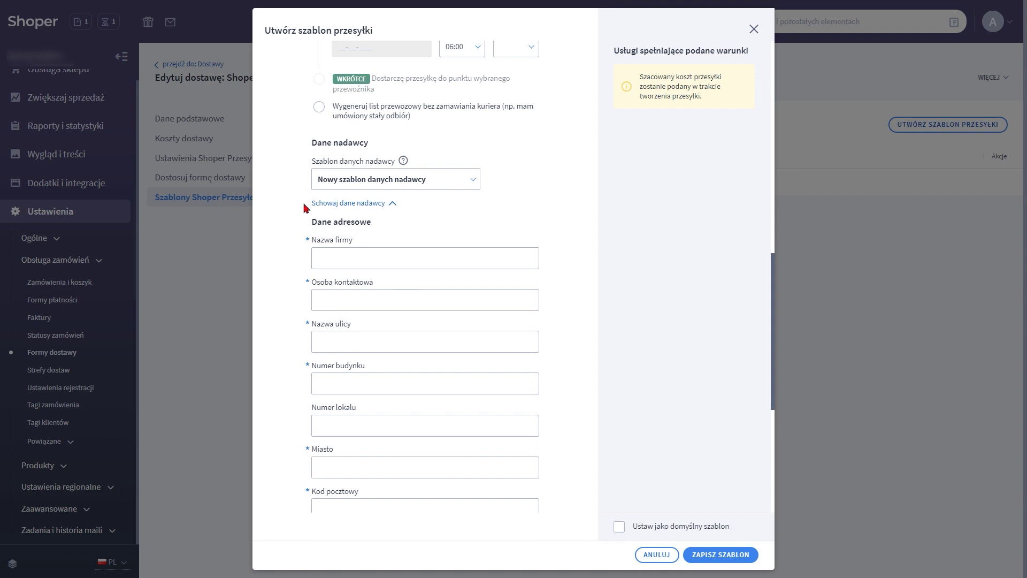
{"action": "scroll", "coordinate": [318, 217], "scroll_direction": "up", "scroll_amount": 10}
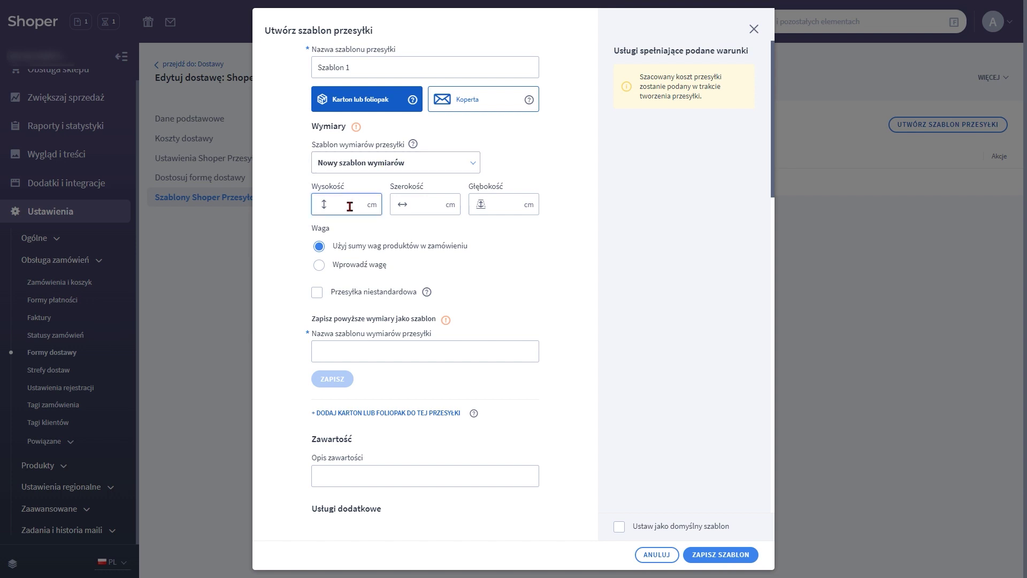
Enter package dimensions of 1 × 2 × 3 cm (height, width, depth)
{"action": "type", "text": "1"}
{"action": "left_click", "coordinate": [421, 205]}
{"action": "type", "text": "2"}
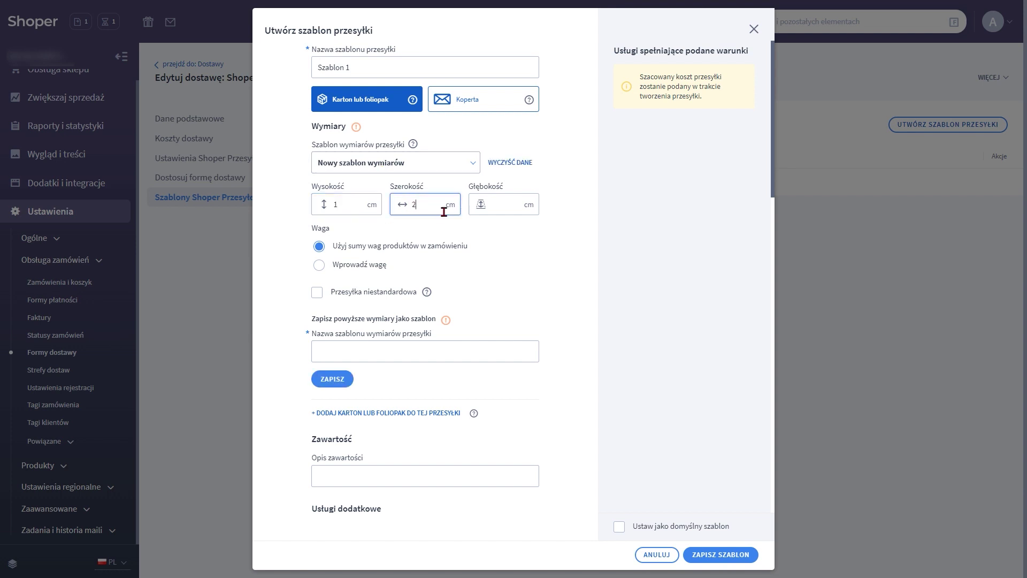
{"action": "left_click", "coordinate": [500, 204]}
{"action": "type", "text": "3"}
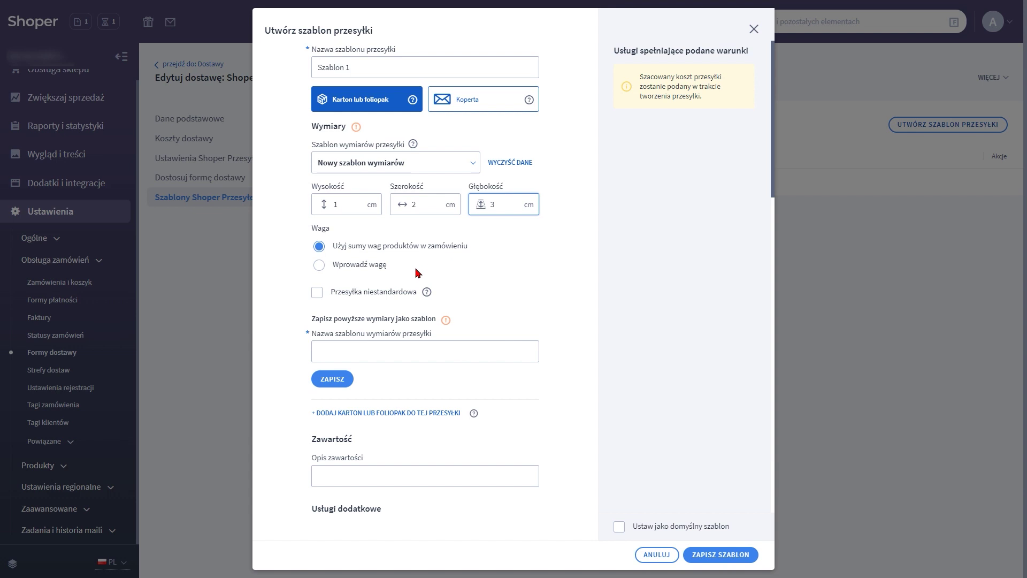
Switch to manual weight, mark the parcel non-standard, and clear the 5 kg weight
{"action": "left_click", "coordinate": [372, 272]}
{"action": "left_click", "coordinate": [373, 300]}
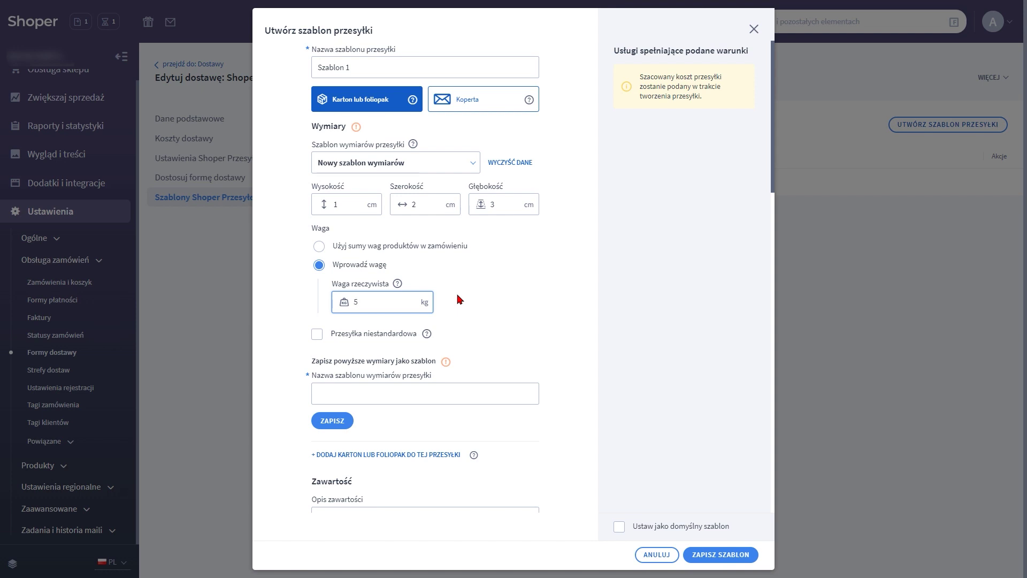
{"action": "left_click", "coordinate": [321, 335]}
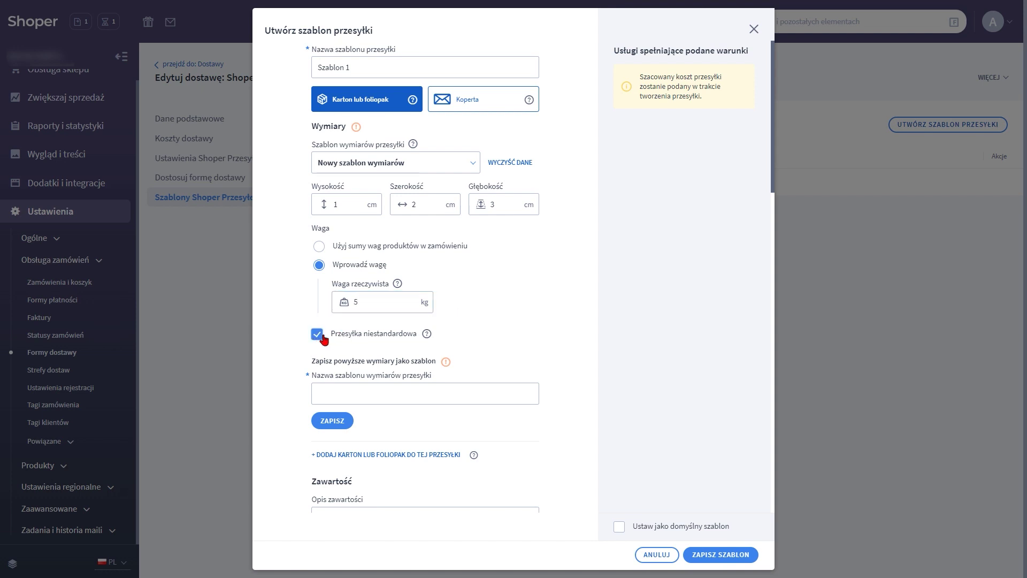
{"action": "mouse_move", "coordinate": [427, 333]}
{"action": "scroll", "coordinate": [435, 332], "scroll_direction": "down", "scroll_amount": 1}
{"action": "scroll", "coordinate": [435, 333], "scroll_direction": "down", "scroll_amount": 3}
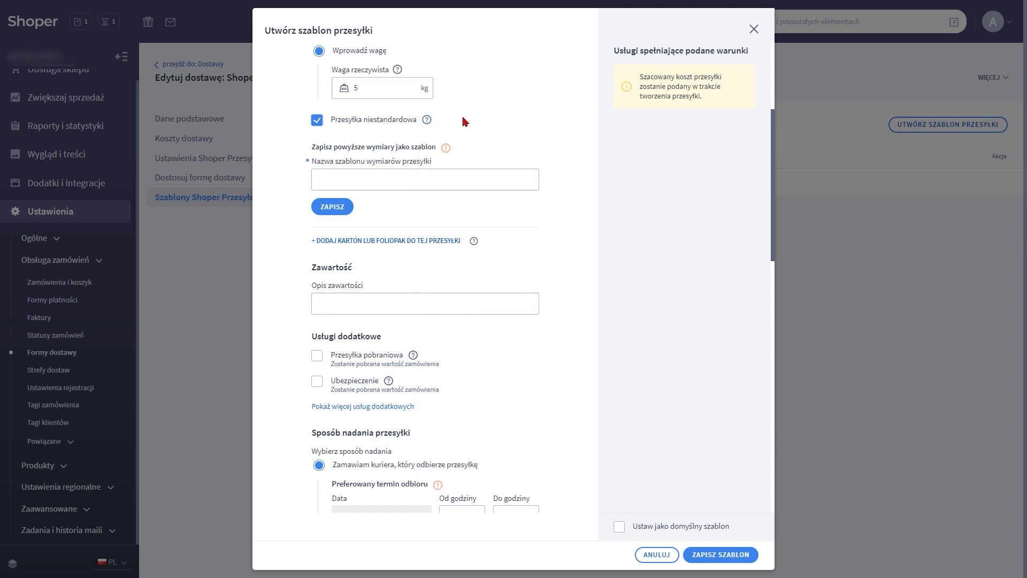
{"action": "left_click_drag", "start_coordinate": [383, 88], "coordinate": [351, 89]}
{"action": "key", "text": "BackSpace"}
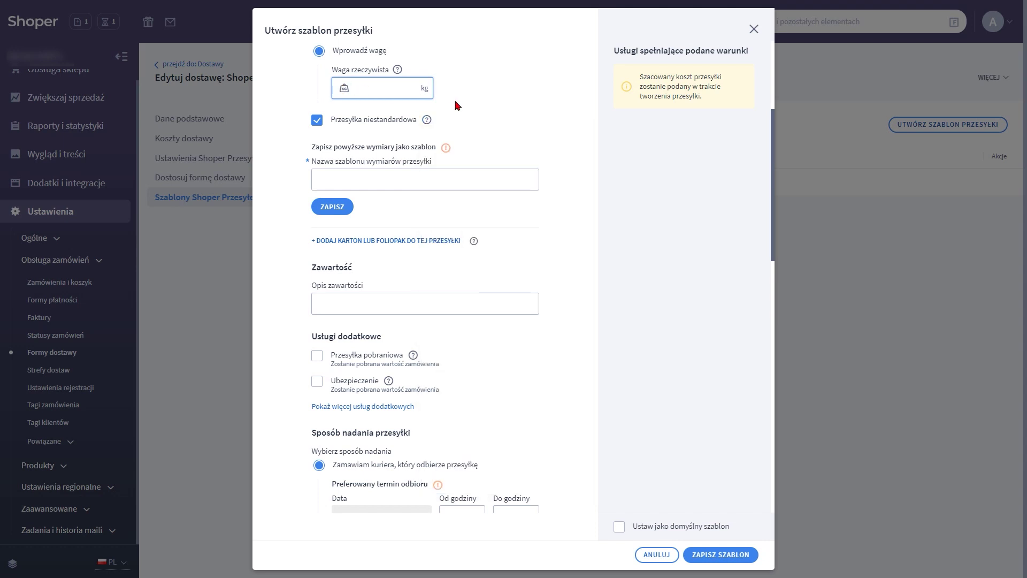
{"action": "left_click", "coordinate": [457, 105]}
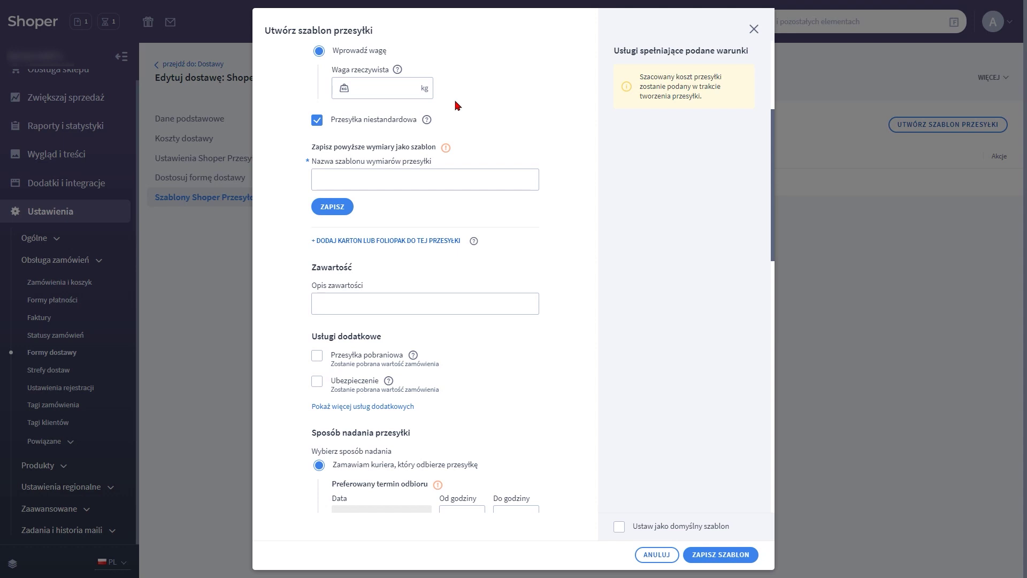
Save these dimensions as the template 'Wymiary 1'
{"action": "left_click", "coordinate": [420, 182]}
{"action": "type", "text": "Wy"}
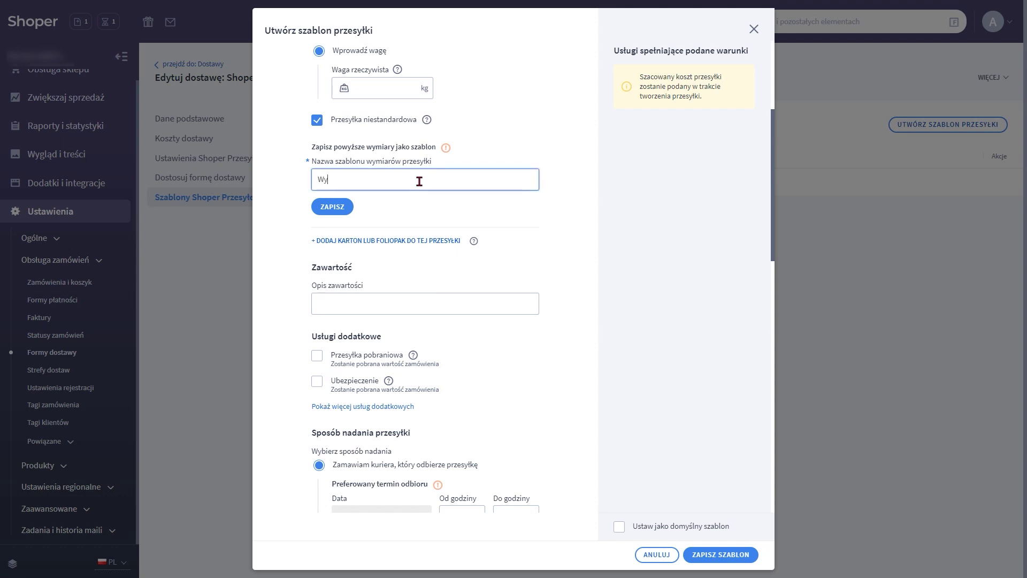
{"action": "type", "text": "miary 1"}
{"action": "left_click", "coordinate": [341, 207]}
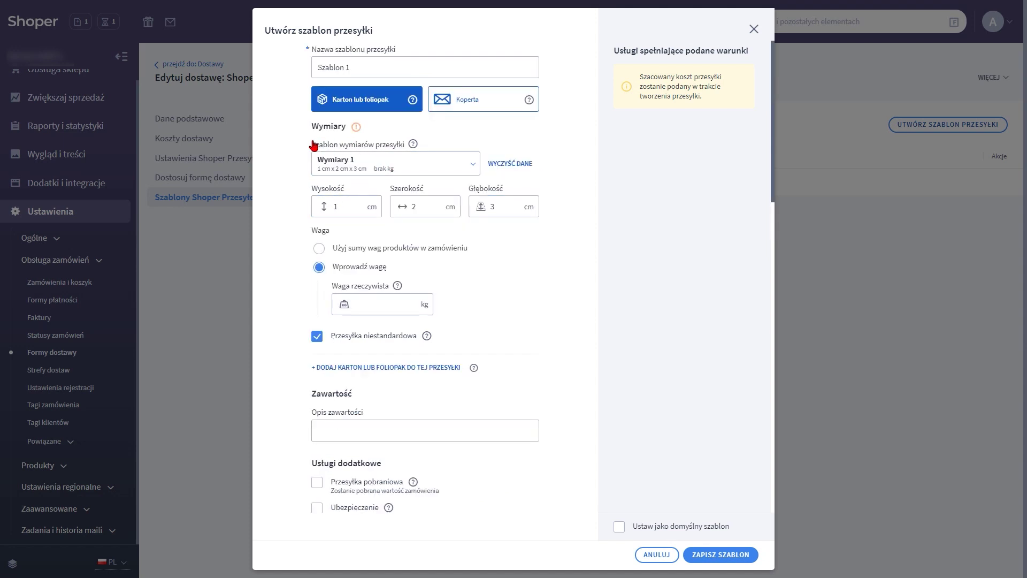
{"action": "left_click", "coordinate": [478, 105]}
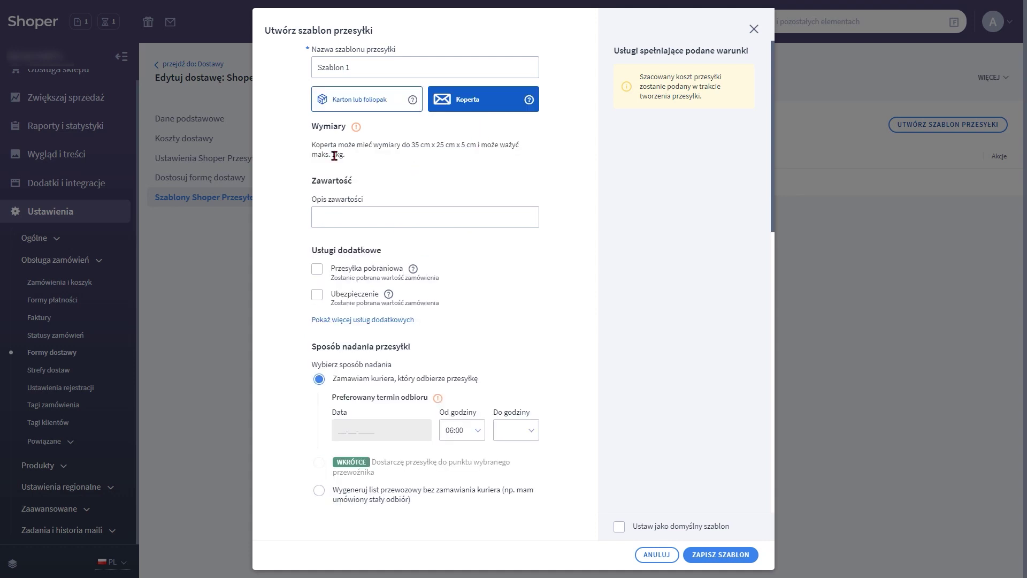
{"action": "left_click_drag", "start_coordinate": [312, 145], "coordinate": [357, 157]}
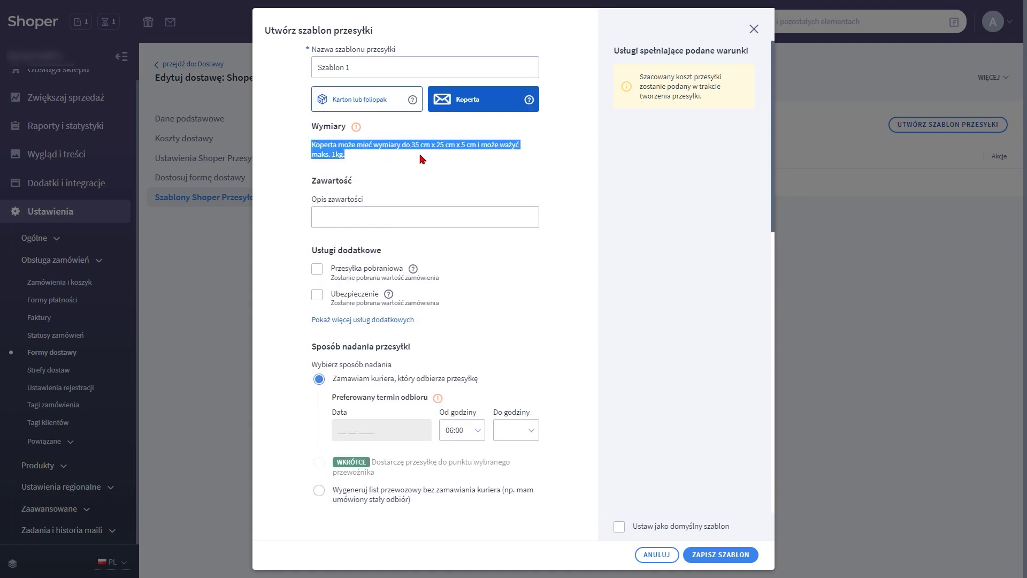
{"action": "left_click", "coordinate": [372, 97]}
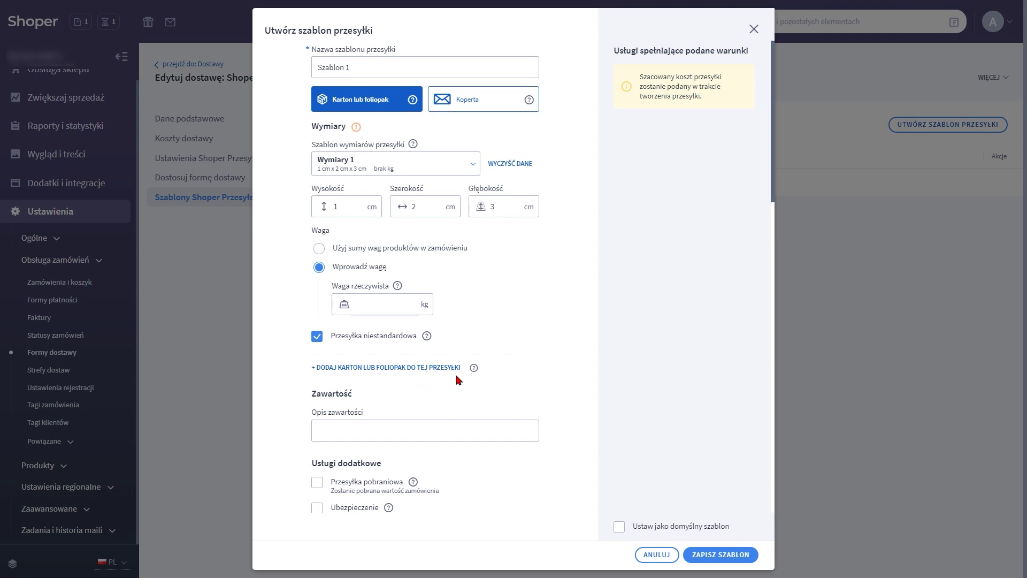
Add a second box with height, width and depth of 3 cm, saved as dimensions template 'Paczka 2'
{"action": "left_click", "coordinate": [363, 369]}
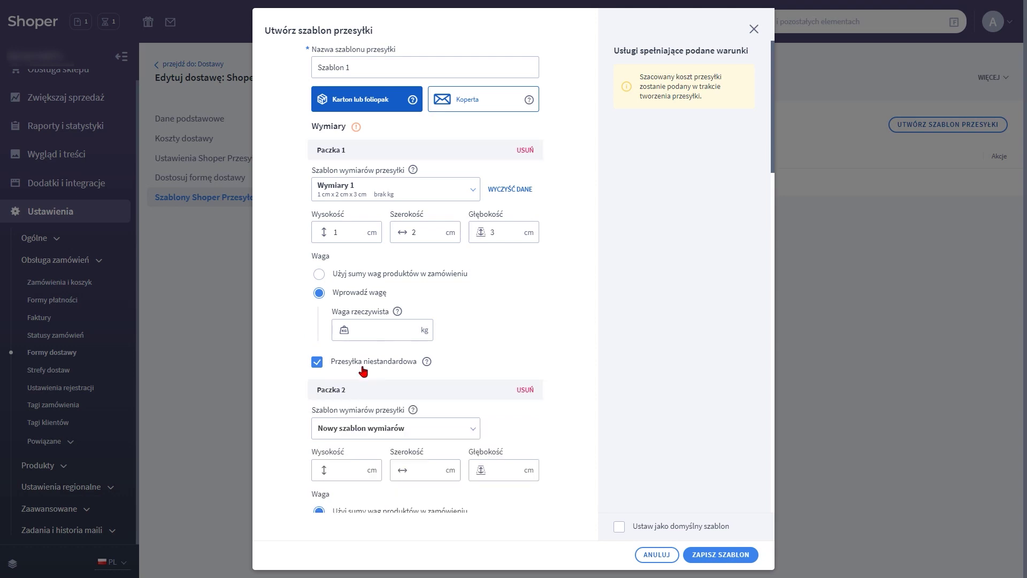
{"action": "scroll", "coordinate": [363, 369], "scroll_direction": "down", "scroll_amount": 3}
{"action": "left_click", "coordinate": [349, 309]}
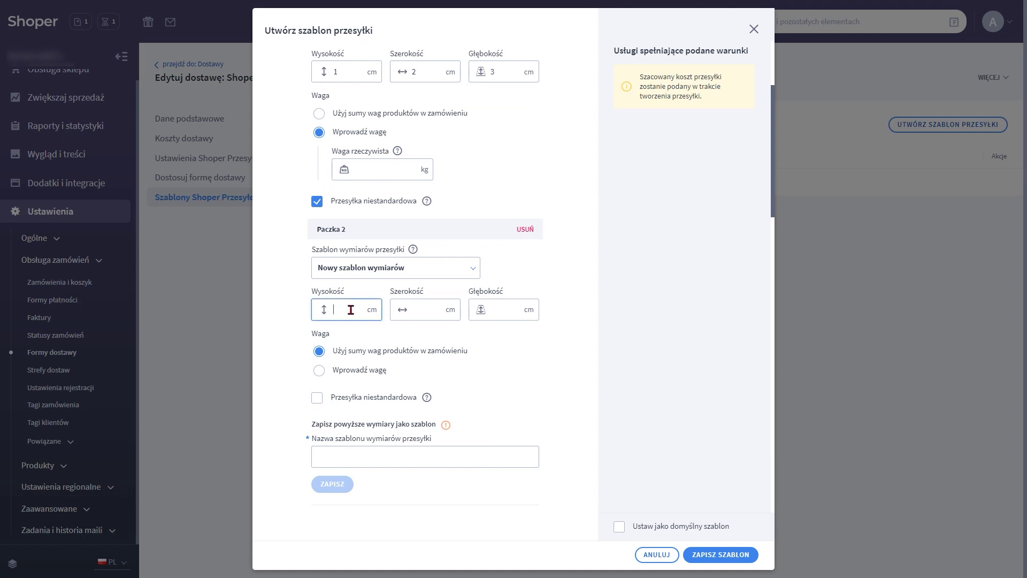
{"action": "type", "text": "3"}
{"action": "left_click", "coordinate": [436, 309]}
{"action": "type", "text": "3"}
{"action": "left_click", "coordinate": [507, 312]}
{"action": "type", "text": "3"}
{"action": "left_click", "coordinate": [429, 455]}
{"action": "type", "text": "Paczka"}
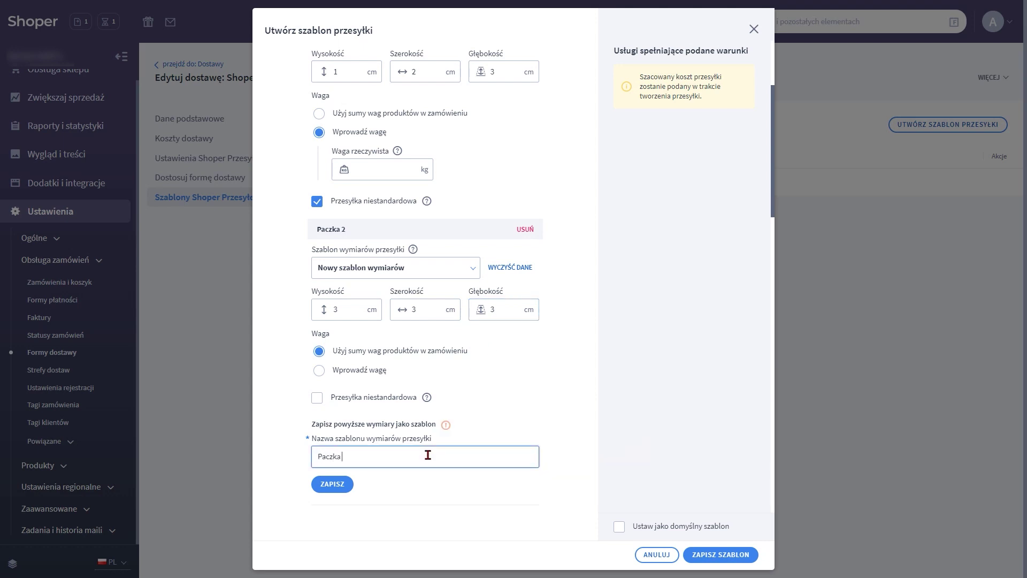
{"action": "type", "text": " 2"}
{"action": "left_click", "coordinate": [333, 484]}
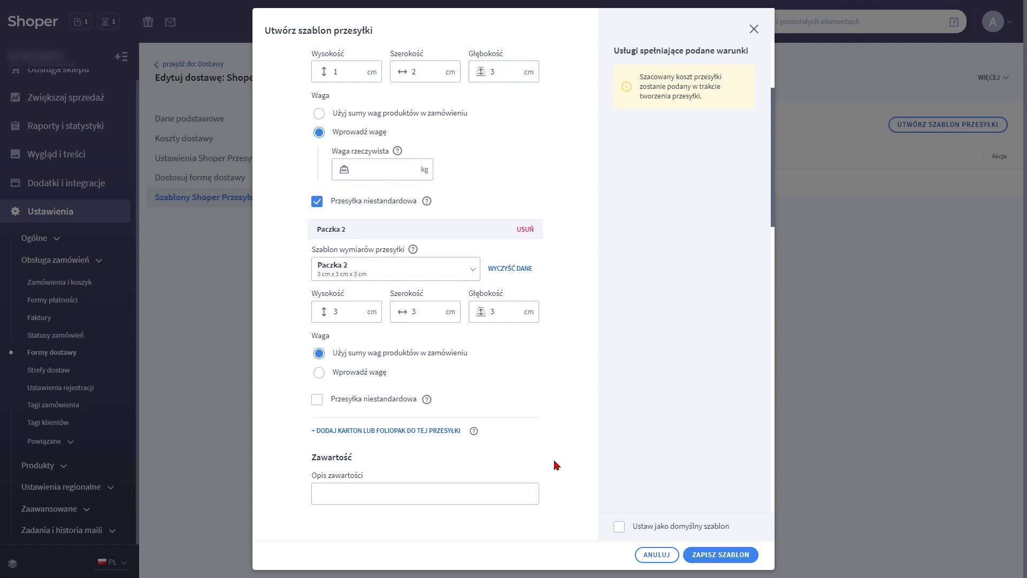
Enter 'Dziękujemy za zakupy' as the shipment contents description
{"action": "left_click", "coordinate": [381, 499]}
{"action": "type", "text": "Dziękuj"}
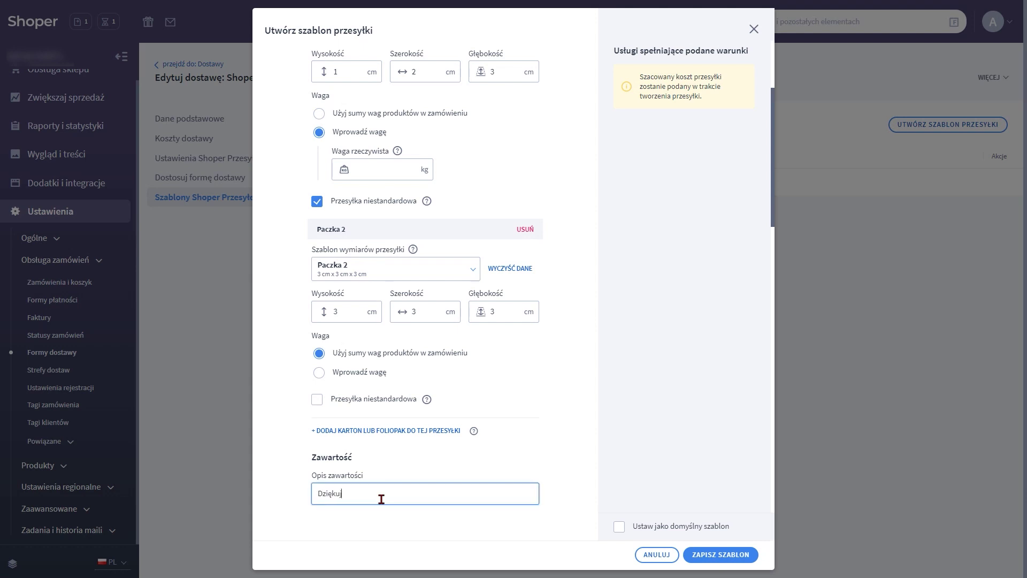
{"action": "type", "text": "emy za zakupy"}
{"action": "scroll", "coordinate": [394, 484], "scroll_direction": "down", "scroll_amount": 7}
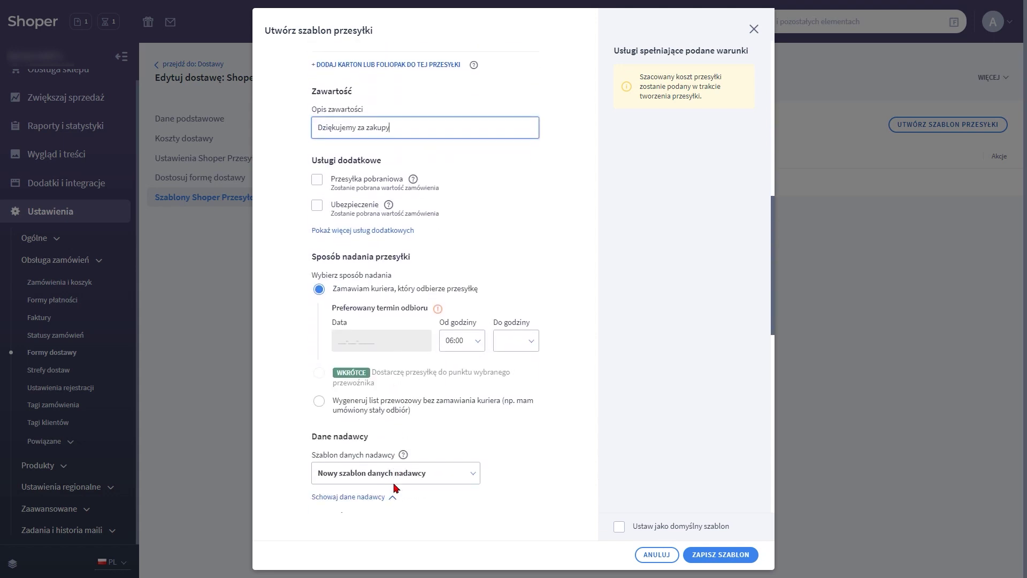
Add Ubezpieczenie (insurance) and Powiadomienie SMS to the extra services
{"action": "left_click", "coordinate": [350, 220]}
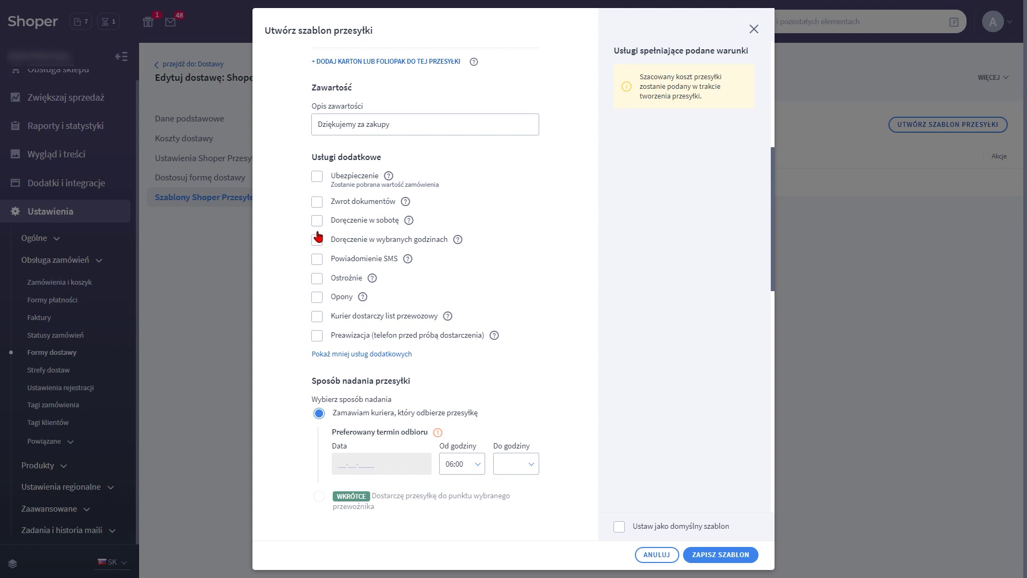
{"action": "left_click", "coordinate": [316, 179]}
{"action": "left_click", "coordinate": [317, 261]}
{"action": "mouse_move", "coordinate": [458, 241]}
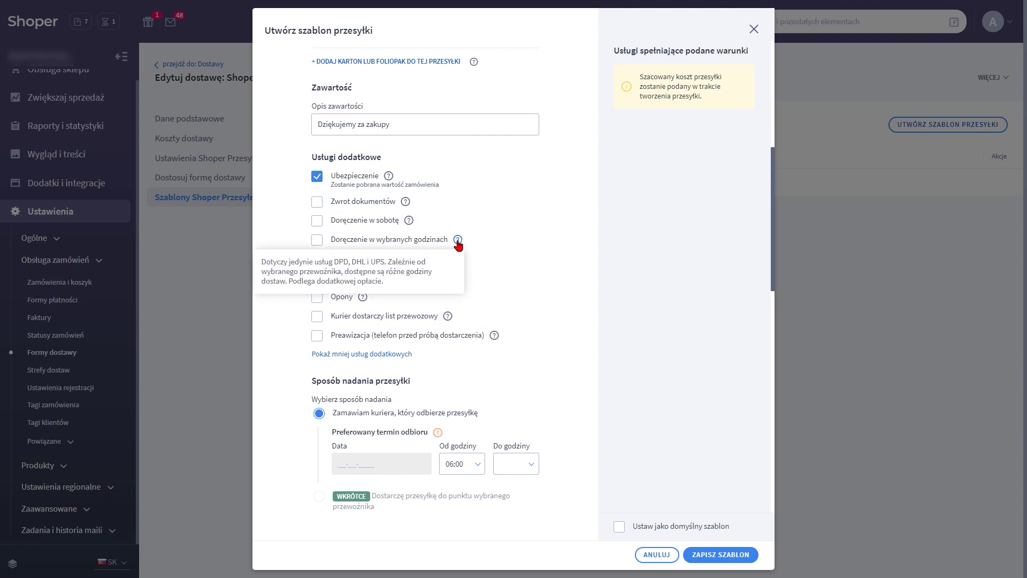
{"action": "mouse_move", "coordinate": [413, 227]}
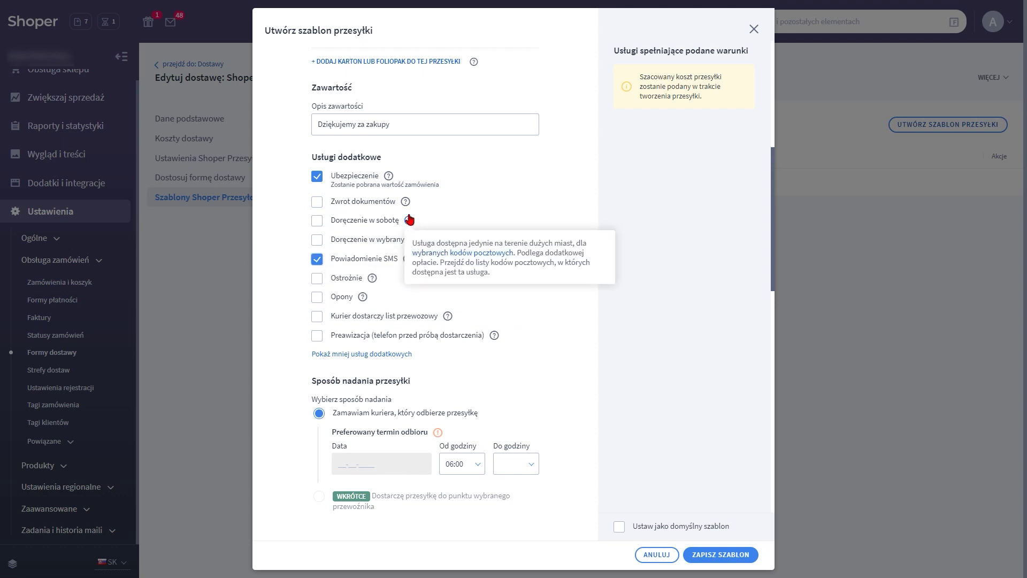
{"action": "mouse_move", "coordinate": [408, 207]}
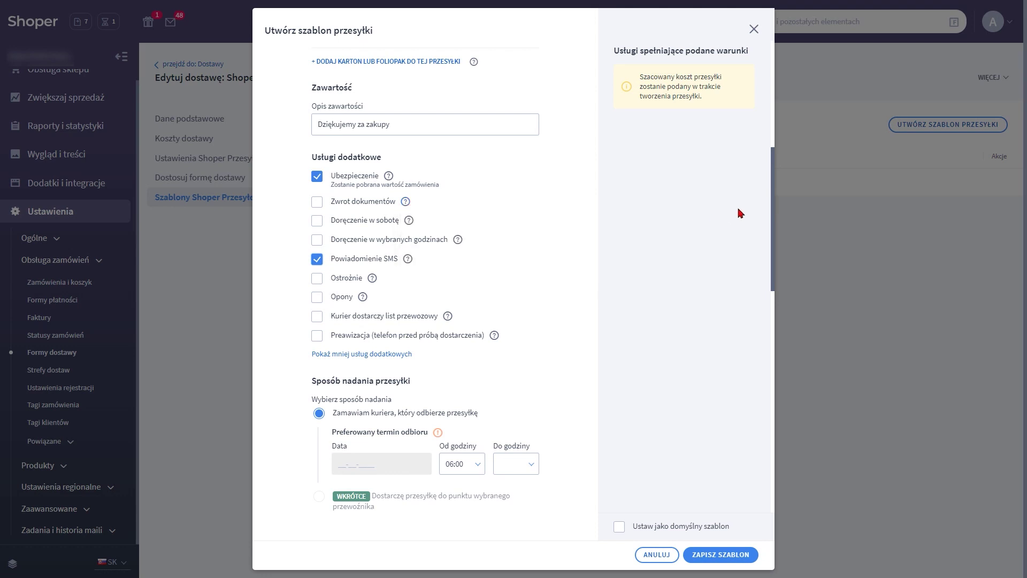
{"action": "scroll", "coordinate": [447, 368], "scroll_direction": "down", "scroll_amount": 5}
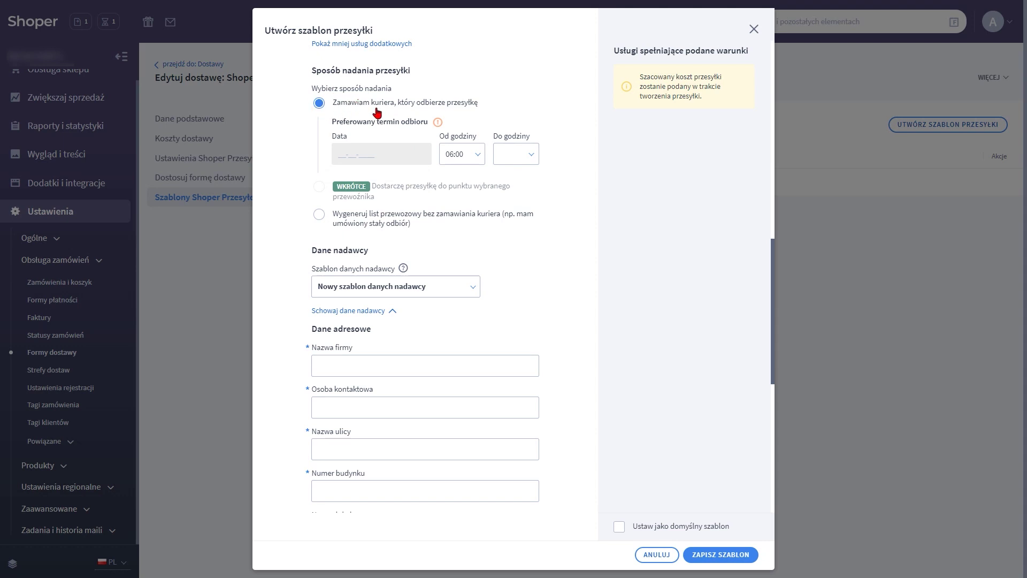
Set pickup hours 09:30–16:00 and choose generating a waybill without ordering a courier
{"action": "left_click", "coordinate": [477, 155]}
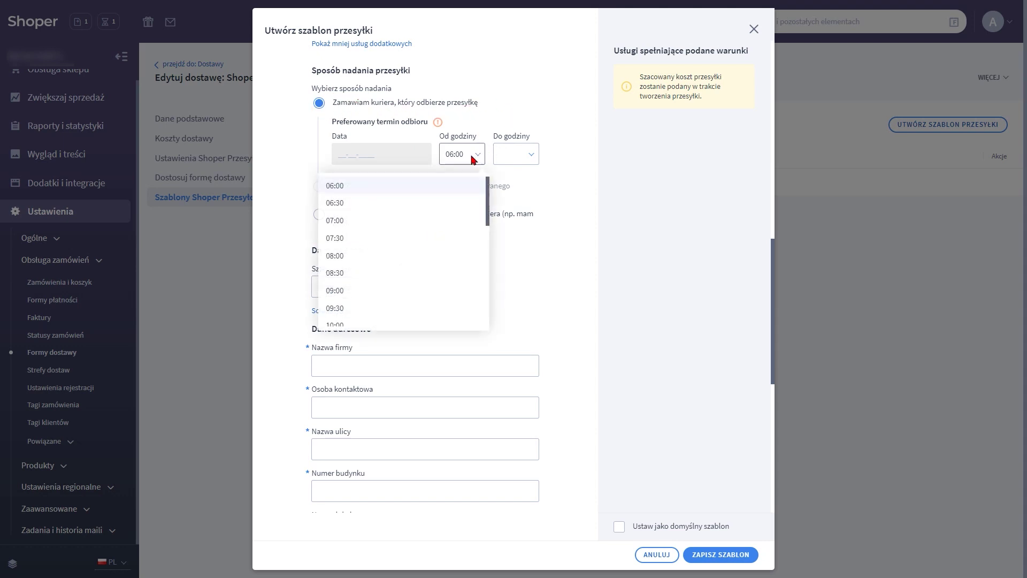
{"action": "left_click", "coordinate": [353, 307]}
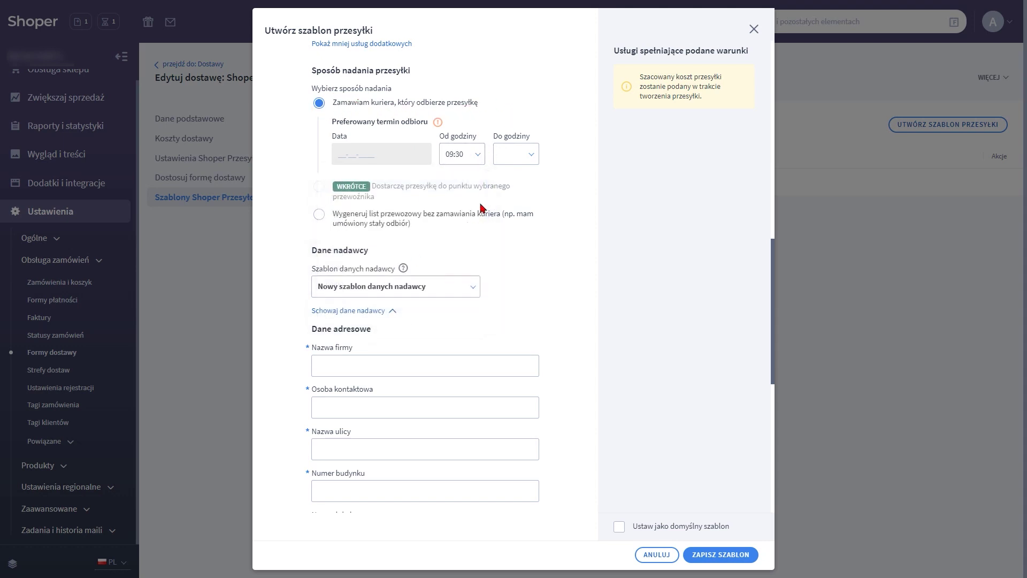
{"action": "left_click", "coordinate": [498, 157]}
{"action": "scroll", "coordinate": [460, 236], "scroll_direction": "down", "scroll_amount": 4}
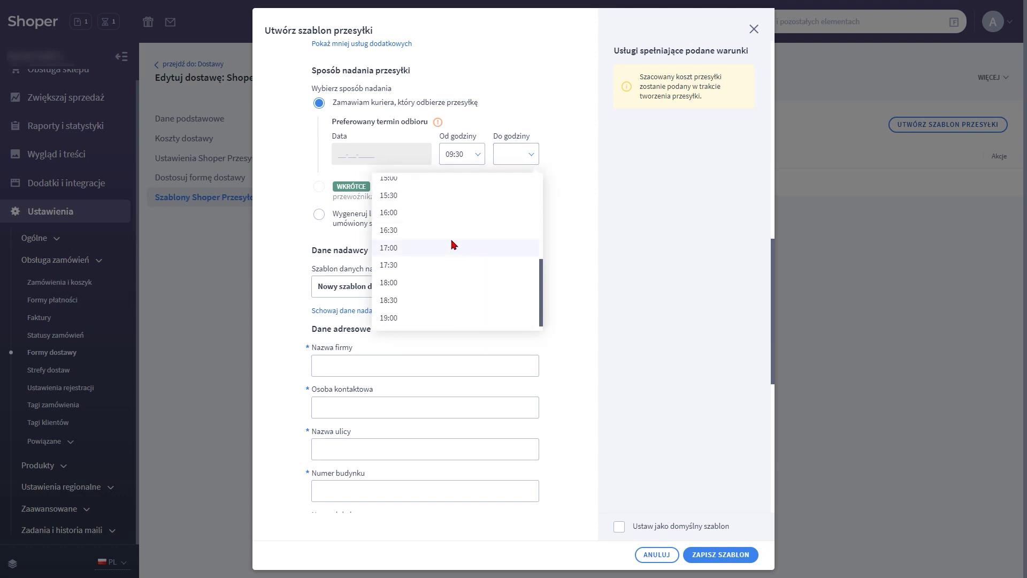
{"action": "left_click", "coordinate": [407, 214]}
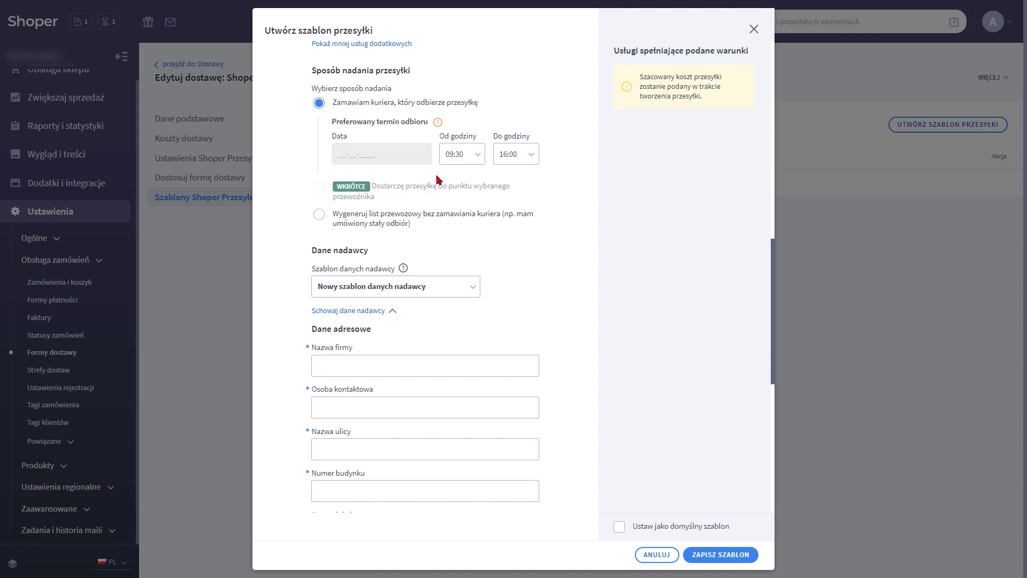
{"action": "left_click", "coordinate": [319, 217]}
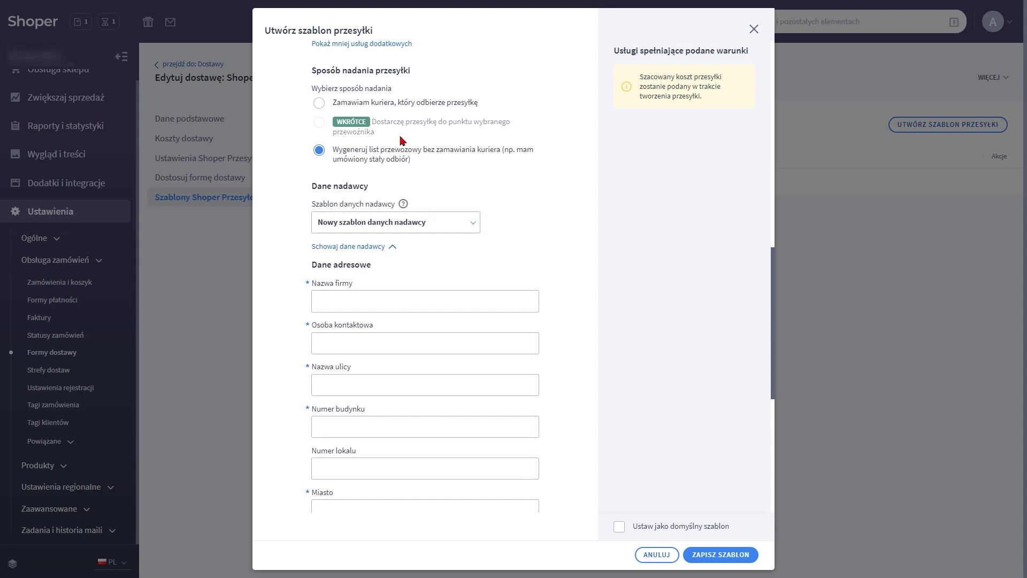
Enter the sender company name Shoper S.A and the street, building number, city and postal code
{"action": "scroll", "coordinate": [401, 140], "scroll_direction": "down", "scroll_amount": 5}
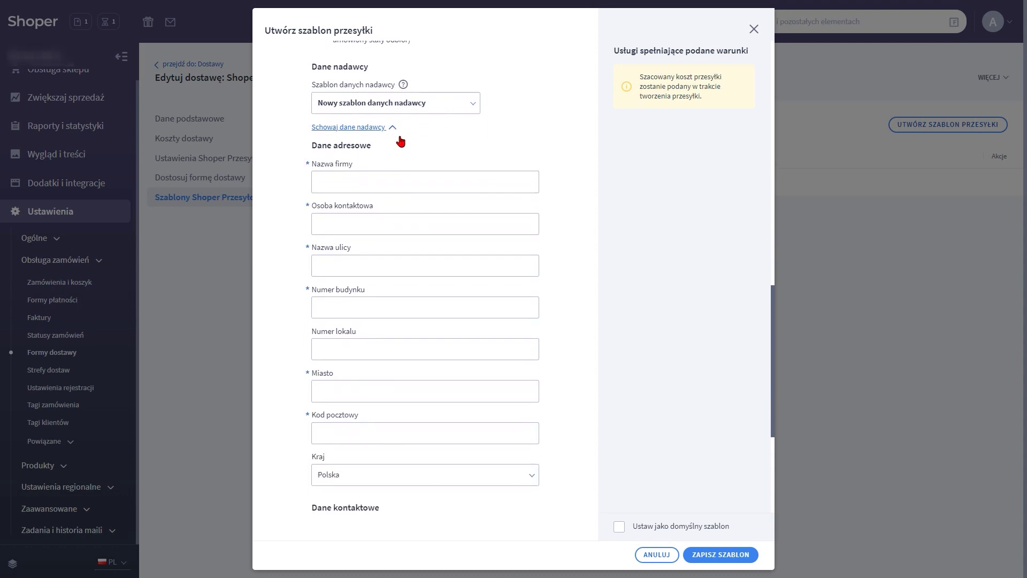
{"action": "key", "text": "Tab"}
{"action": "type", "text": "Shoper S.A"}
{"action": "type", "text": "wia"}
{"action": "key", "text": "Tab"}
{"action": "type", "text": "9"}
{"action": "key", "text": "Tab"}
{"action": "key", "text": "Tab"}
{"action": "type", "text": "Kraków"}
{"action": "key", "text": "Tab"}
{"action": "type", "text": "30"}
Add the sender's phone number and e-mail, name the template Nadawca 2, and save
{"action": "left_click", "coordinate": [380, 439]}
{"action": "type", "text": "111222333"}
{"action": "key", "text": "Tab"}
{"action": "key", "text": "Tab"}
{"action": "type", "text": "Nadawca 2"}
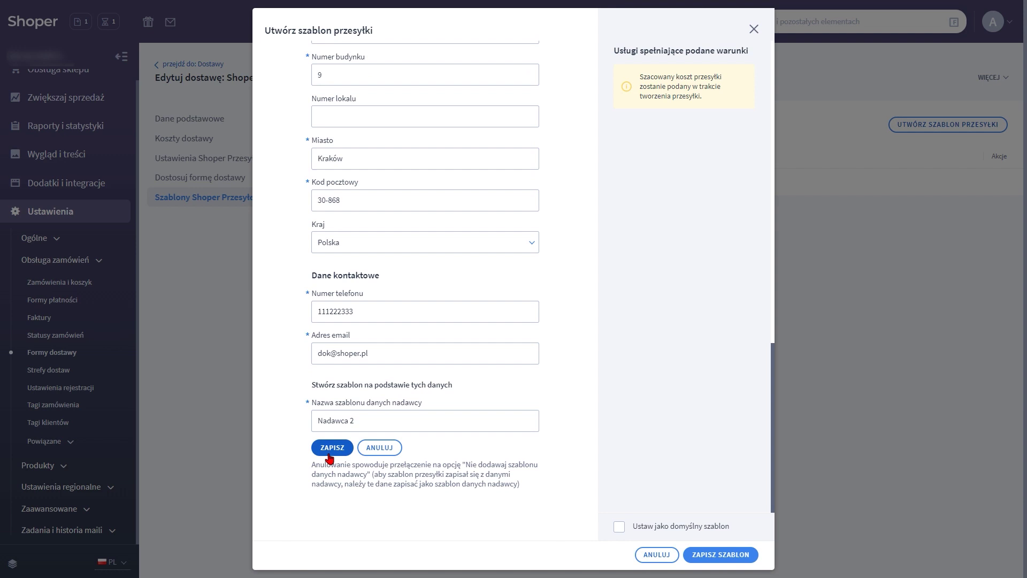
{"action": "left_click", "coordinate": [330, 449]}
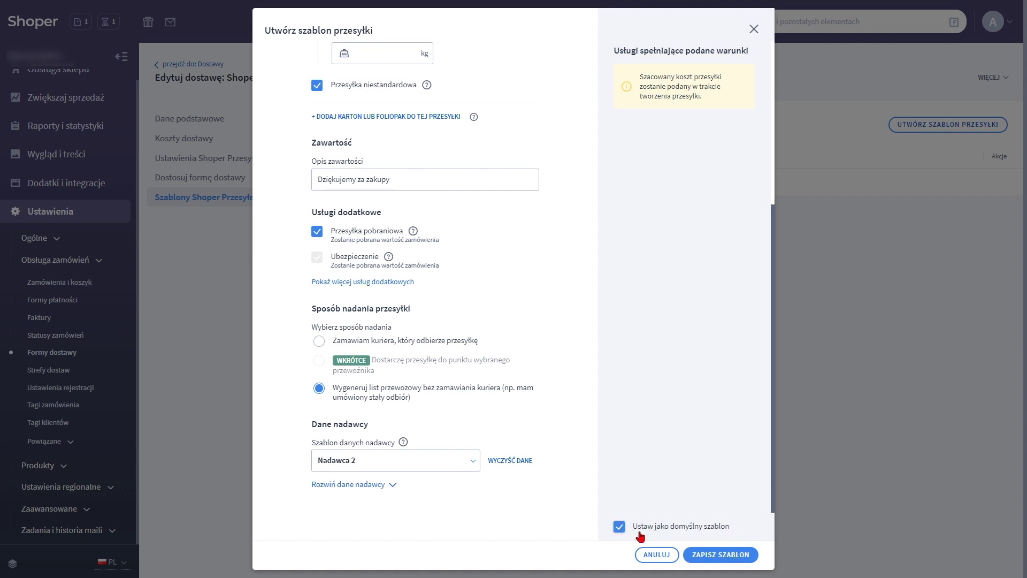
Save Szablon 1 so it is listed as Domyślny among the courier delivery's templates
{"action": "left_click", "coordinate": [720, 556]}
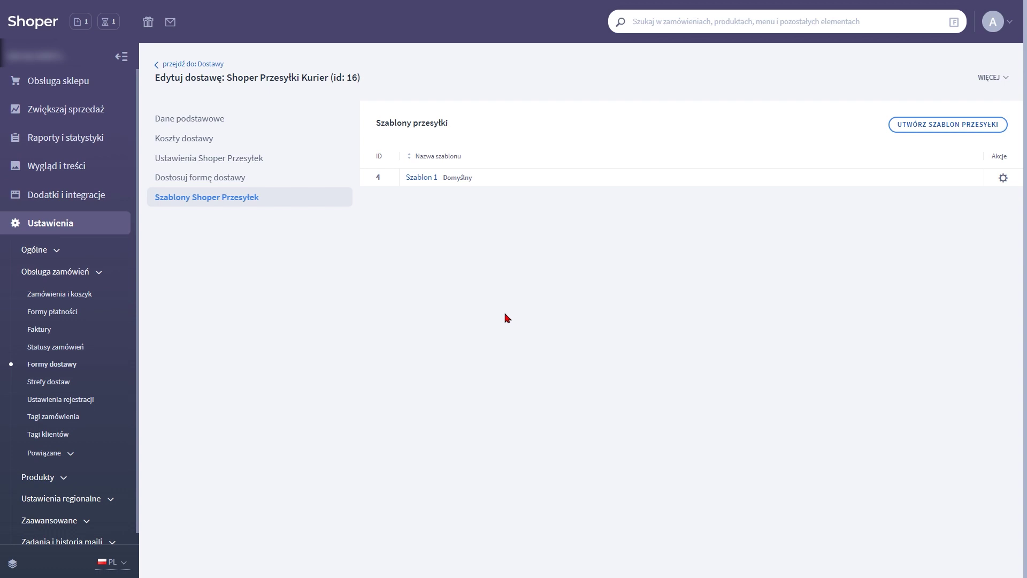
Go to Obsługa sklepu > Zamówienia and start a new shipment for order 3
{"action": "left_click", "coordinate": [53, 86]}
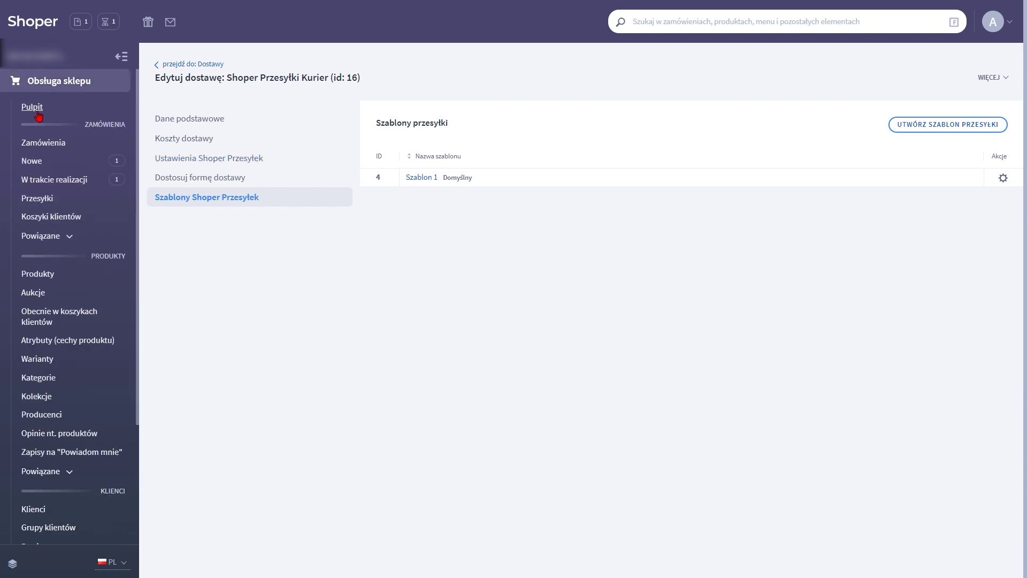
{"action": "left_click", "coordinate": [36, 144]}
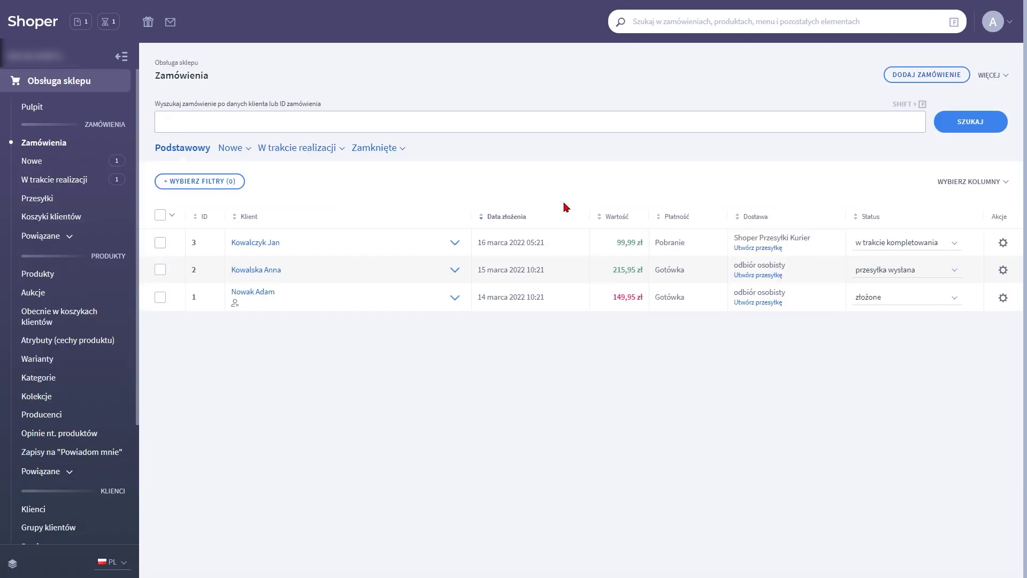
{"action": "left_click", "coordinate": [761, 250]}
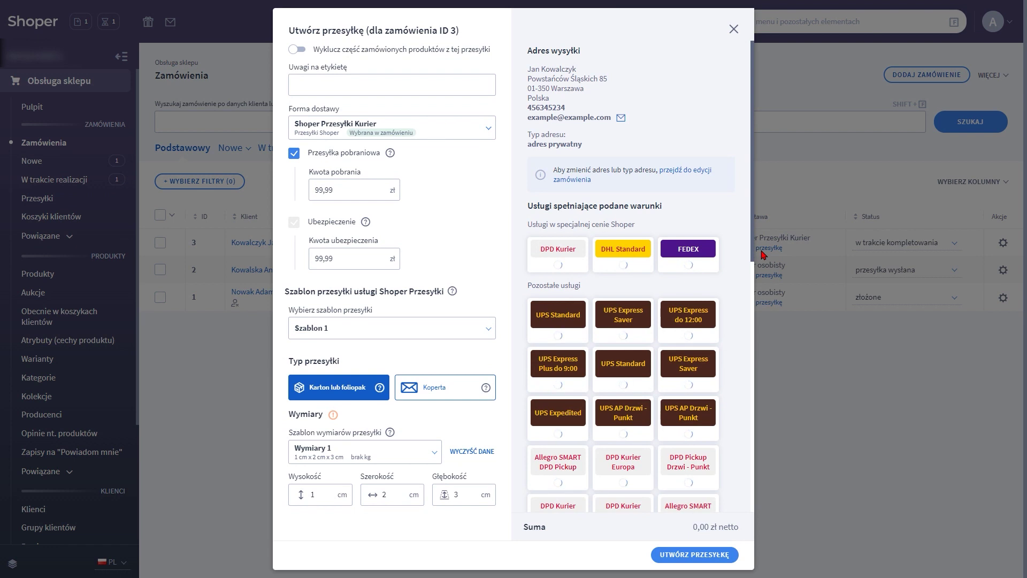
Choose Szablon 1, try the Wymiary 2 and Paczka 2 templates, then enter new custom dimensions
{"action": "left_click", "coordinate": [354, 329]}
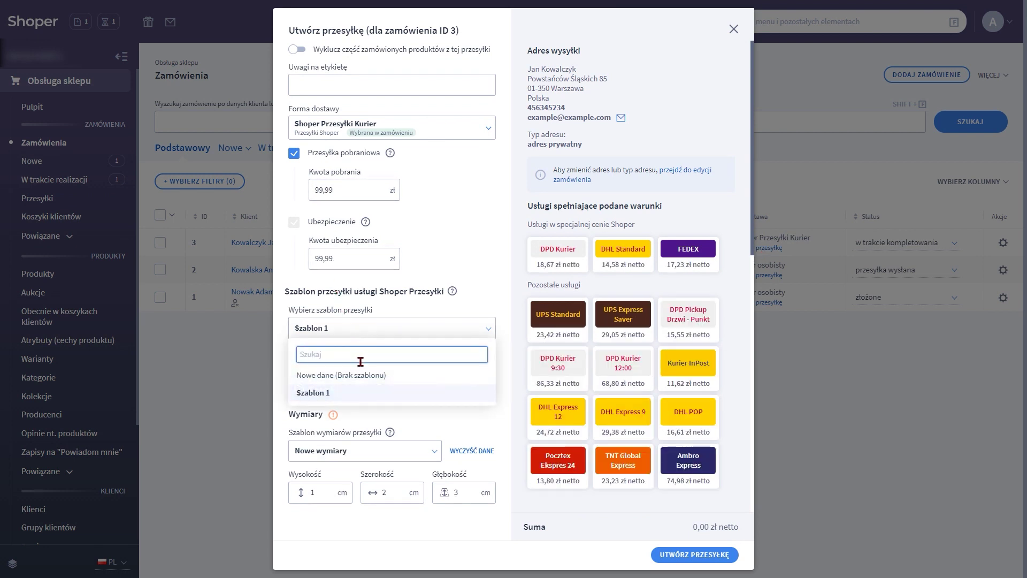
{"action": "left_click", "coordinate": [361, 394]}
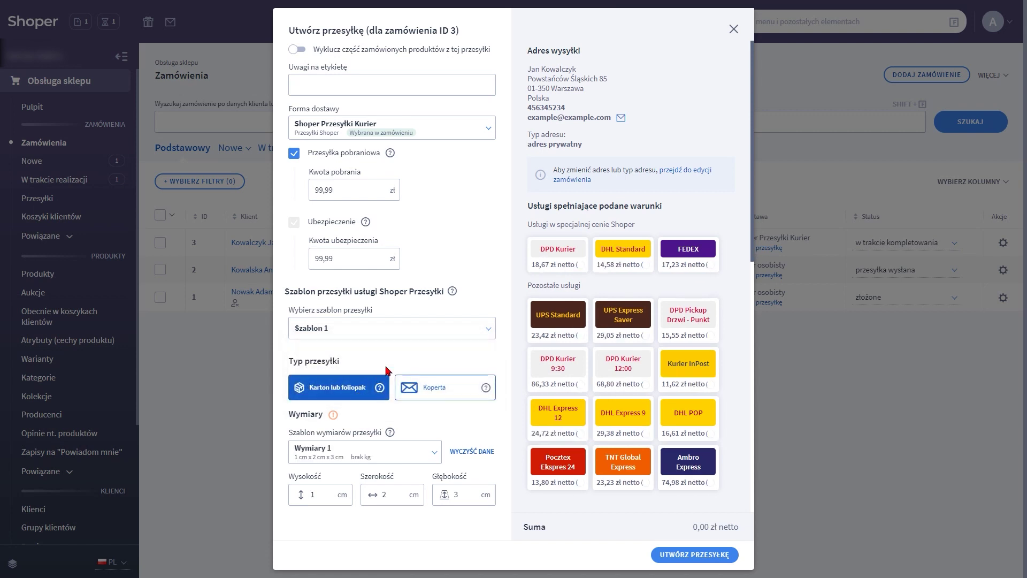
{"action": "scroll", "coordinate": [427, 360], "scroll_direction": "down", "scroll_amount": 2}
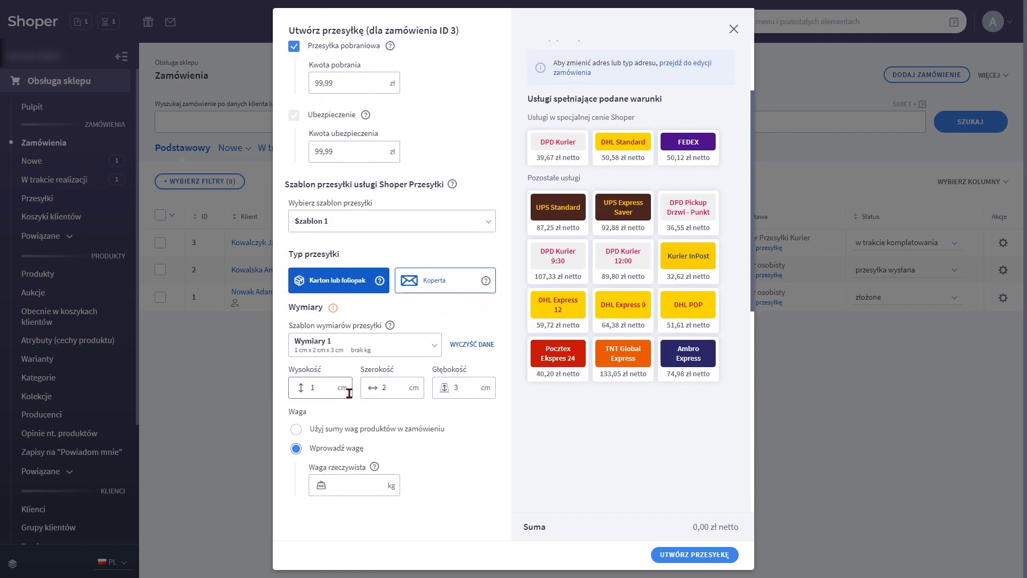
{"action": "left_click", "coordinate": [344, 349]}
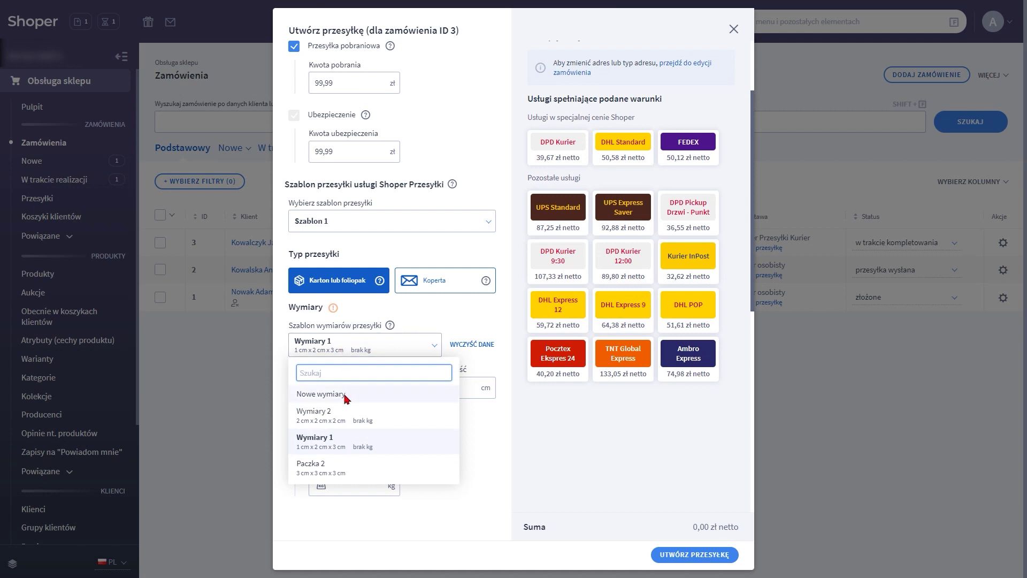
{"action": "left_click", "coordinate": [347, 416]}
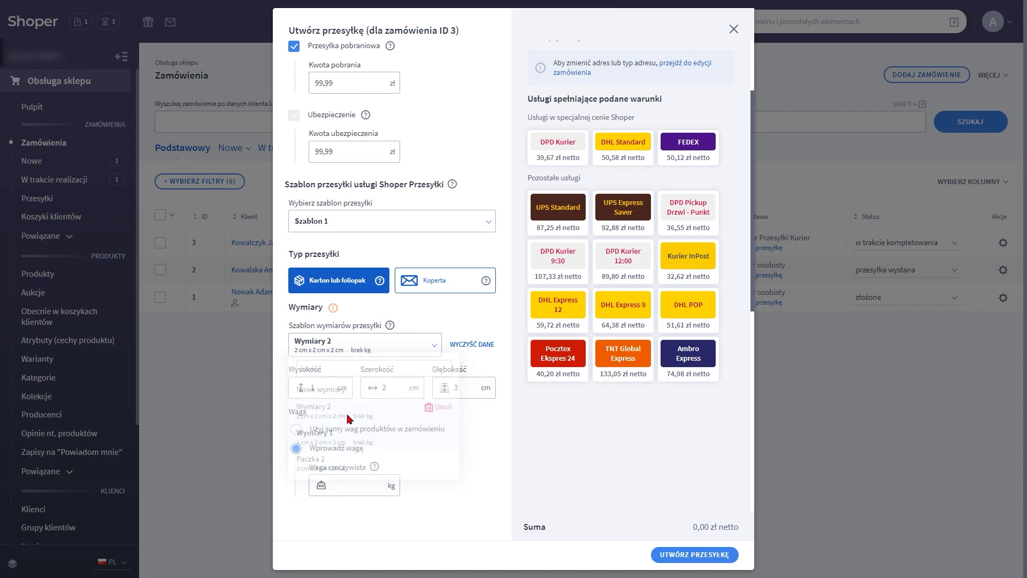
{"action": "left_click", "coordinate": [351, 351]}
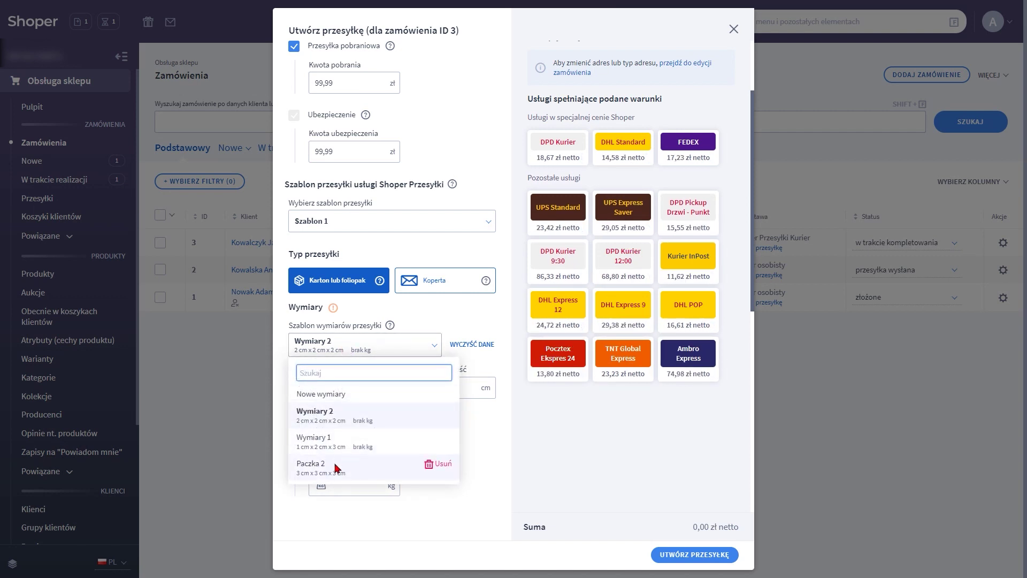
{"action": "left_click", "coordinate": [337, 467]}
{"action": "left_click", "coordinate": [342, 349]}
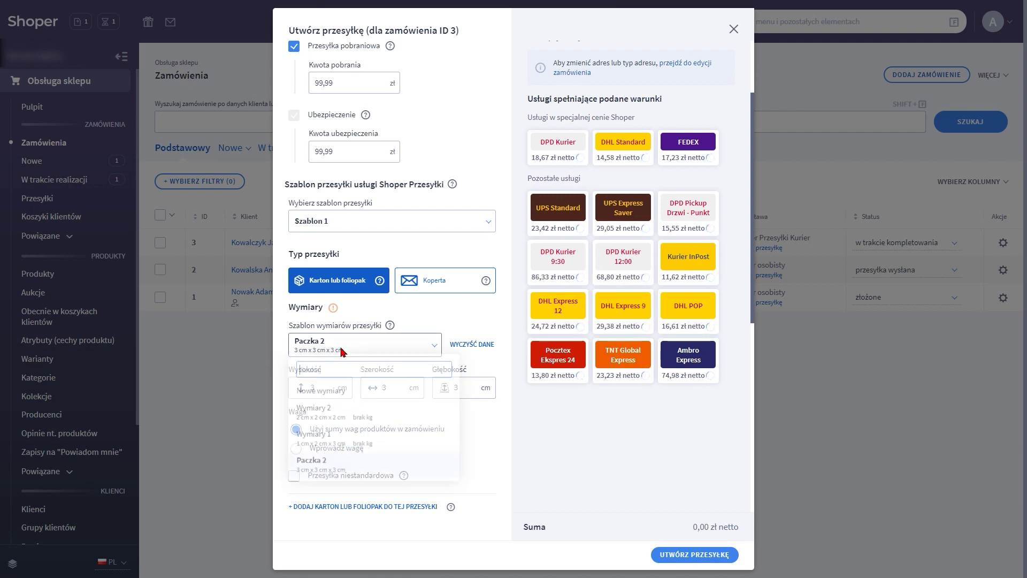
{"action": "left_click", "coordinate": [344, 392]}
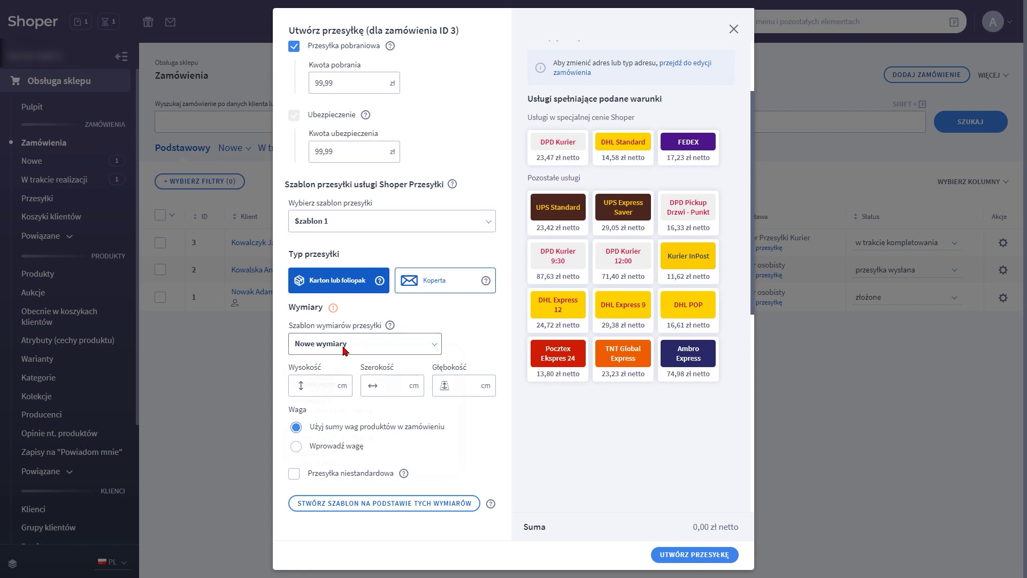
{"action": "left_click", "coordinate": [340, 412]}
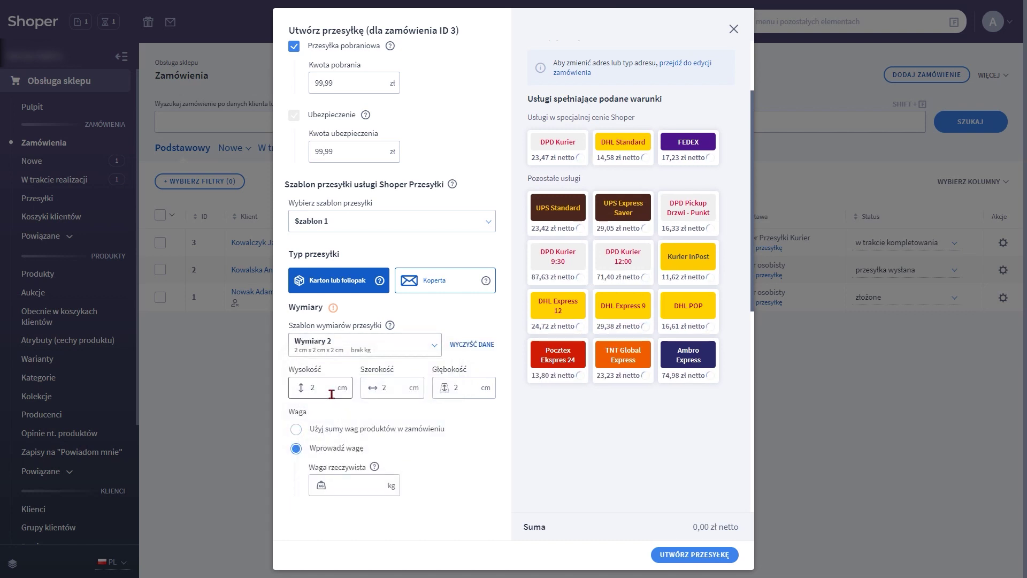
{"action": "scroll", "coordinate": [328, 391], "scroll_direction": "down", "scroll_amount": 3}
{"action": "type", "text": "5"}
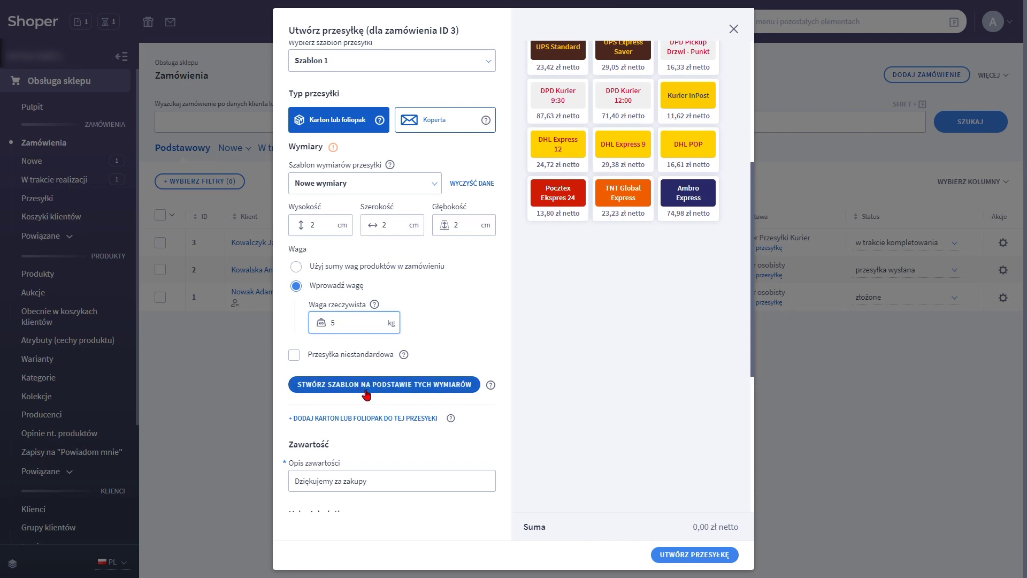
{"action": "scroll", "coordinate": [360, 431], "scroll_direction": "down", "scroll_amount": 4}
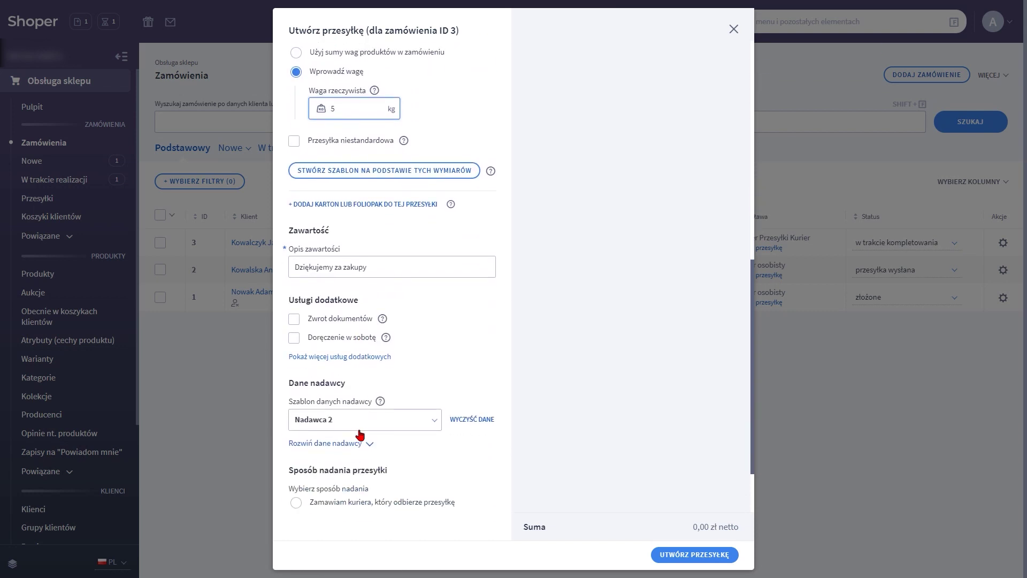
Use Nadawca 1 sender data, choose carrier-point drop-off, and open the point-finder map
{"action": "left_click", "coordinate": [396, 346]}
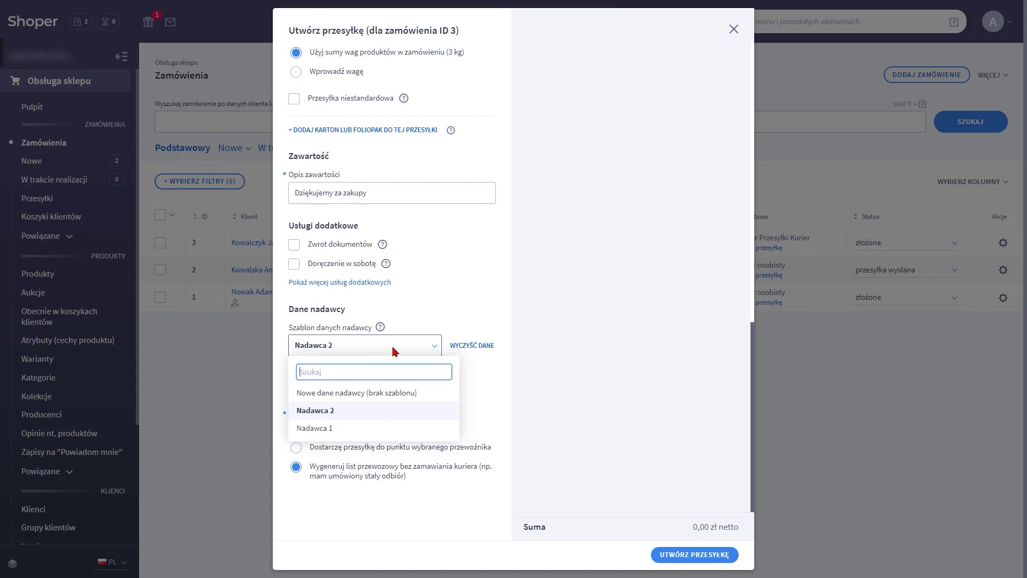
{"action": "left_click", "coordinate": [327, 430]}
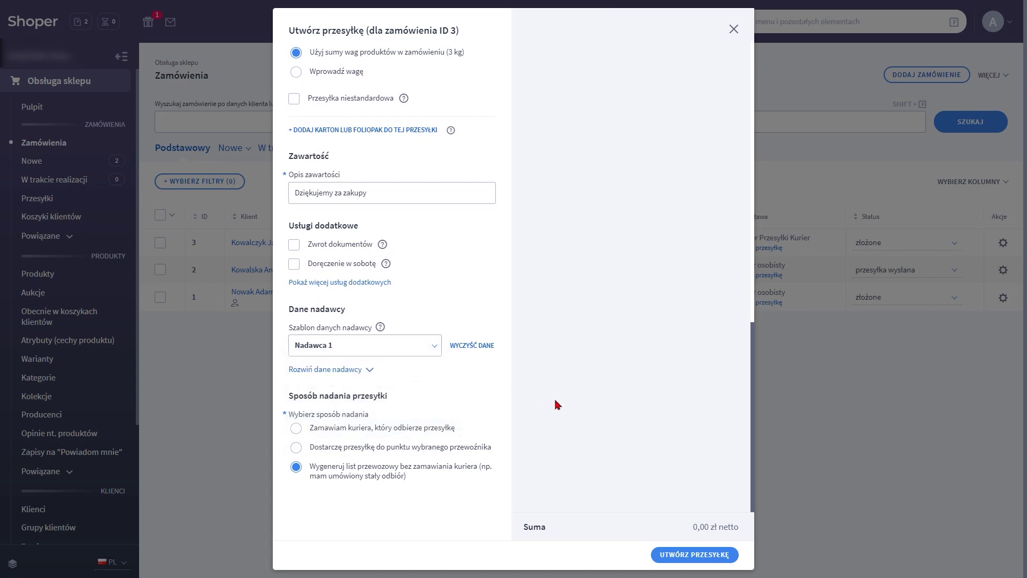
{"action": "left_click", "coordinate": [296, 448]}
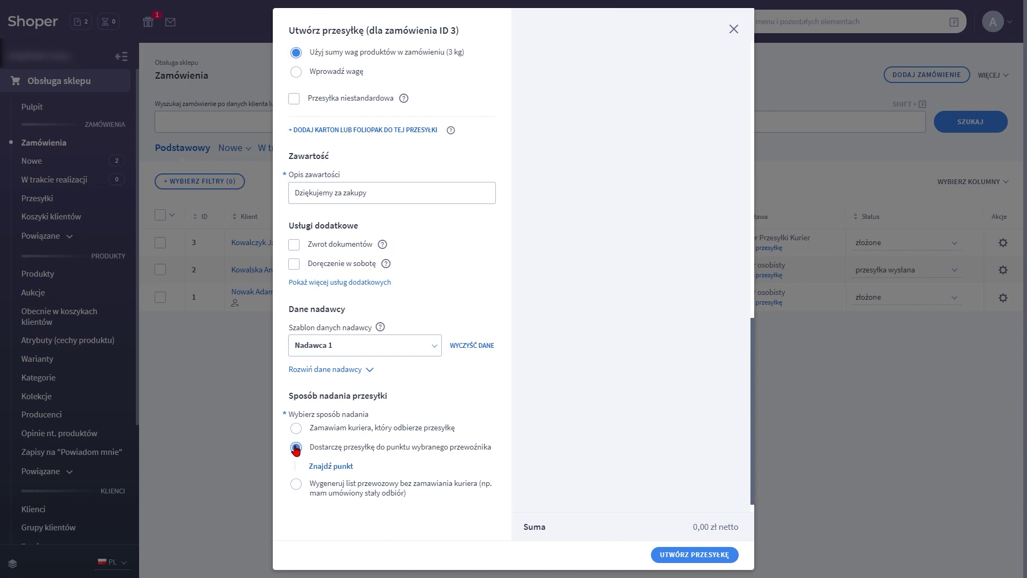
{"action": "left_click", "coordinate": [339, 473]}
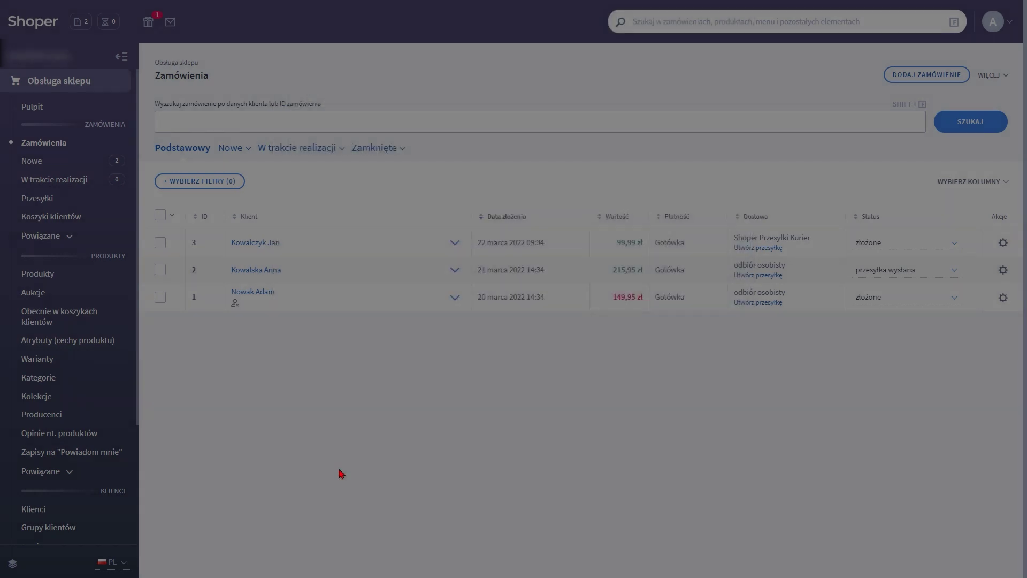
Zoom the apaczka map of Warsaw and select DHL Inmedio C.H. Blue City (mały)
{"action": "scroll", "coordinate": [510, 300], "scroll_direction": "up", "scroll_amount": 3}
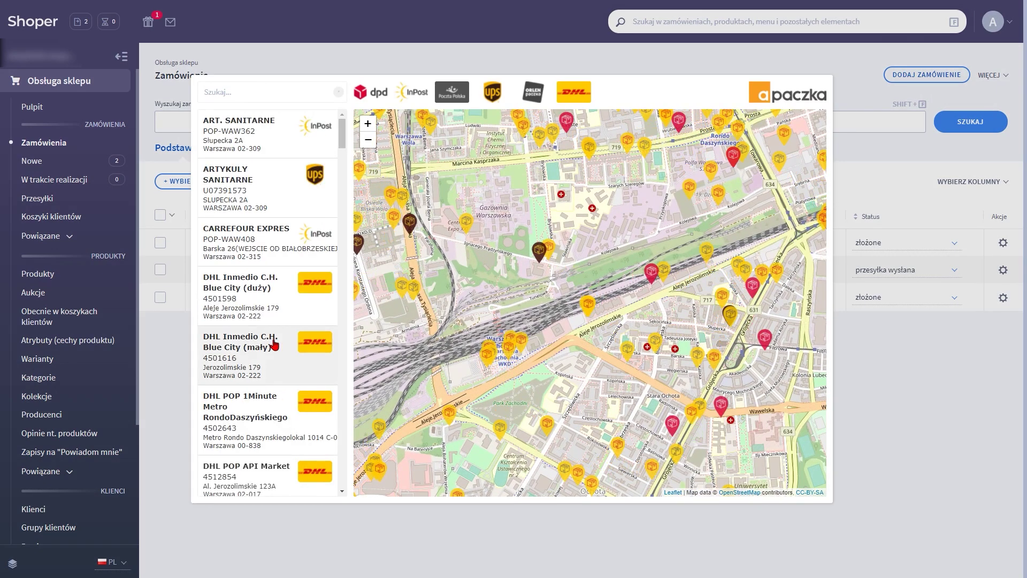
{"action": "left_click", "coordinate": [259, 344]}
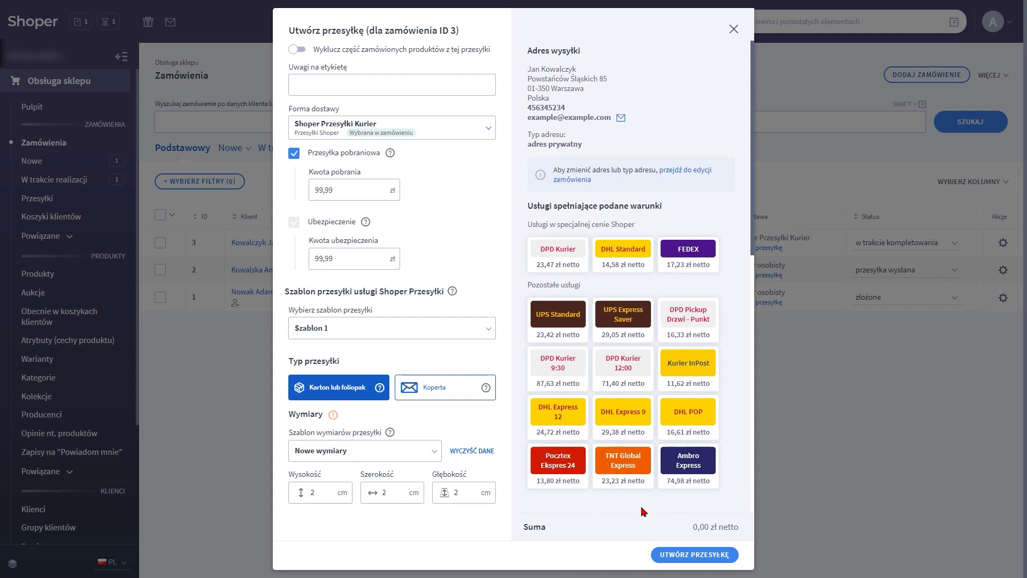
Set height, width and depth to 20, pick DHL Standard for 14,58 zł, and create the shipment
{"action": "left_click", "coordinate": [322, 495]}
{"action": "type", "text": "0"}
{"action": "left_click", "coordinate": [369, 496]}
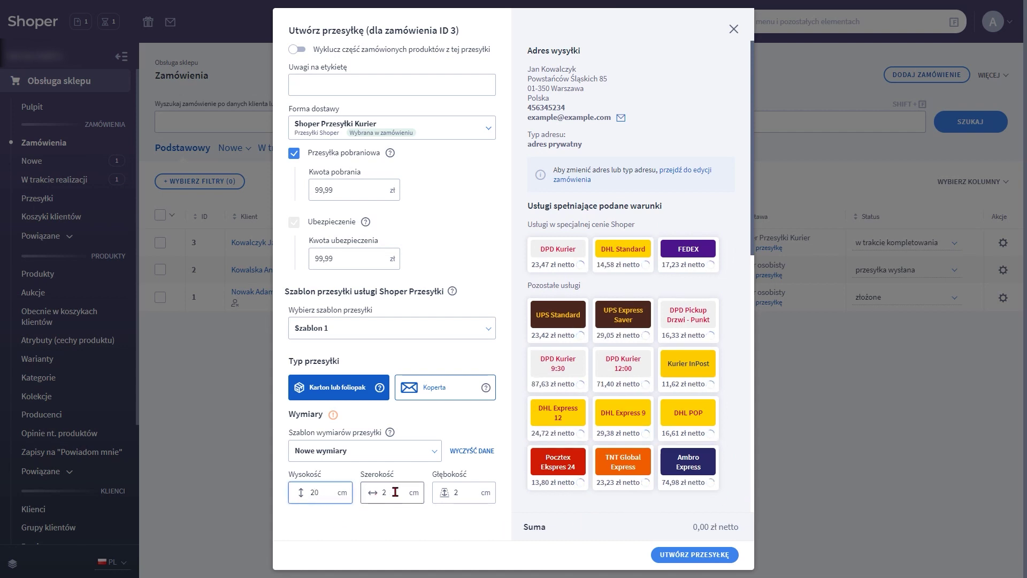
{"action": "type", "text": "0"}
{"action": "left_click", "coordinate": [459, 494]}
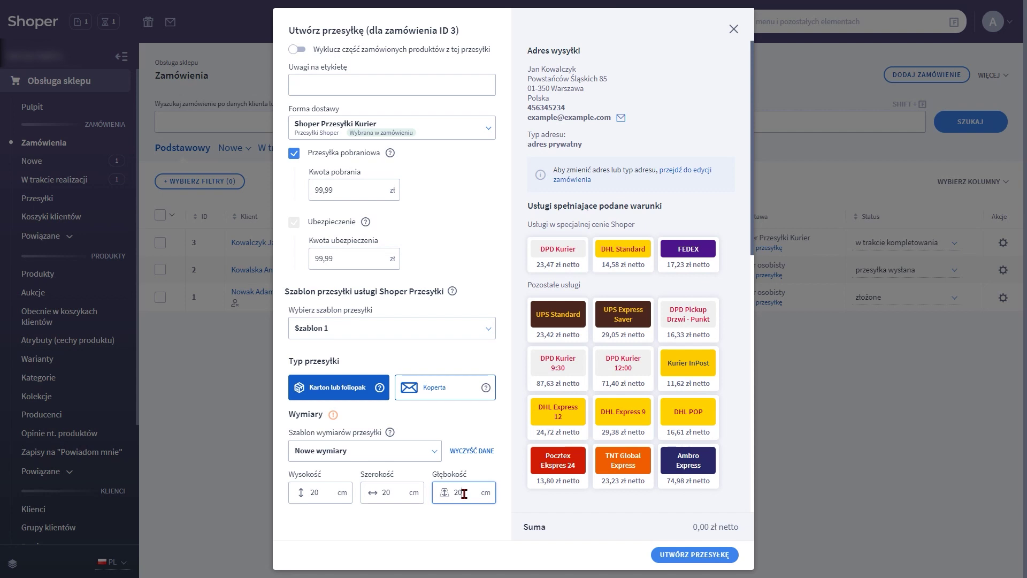
{"action": "left_click", "coordinate": [624, 262]}
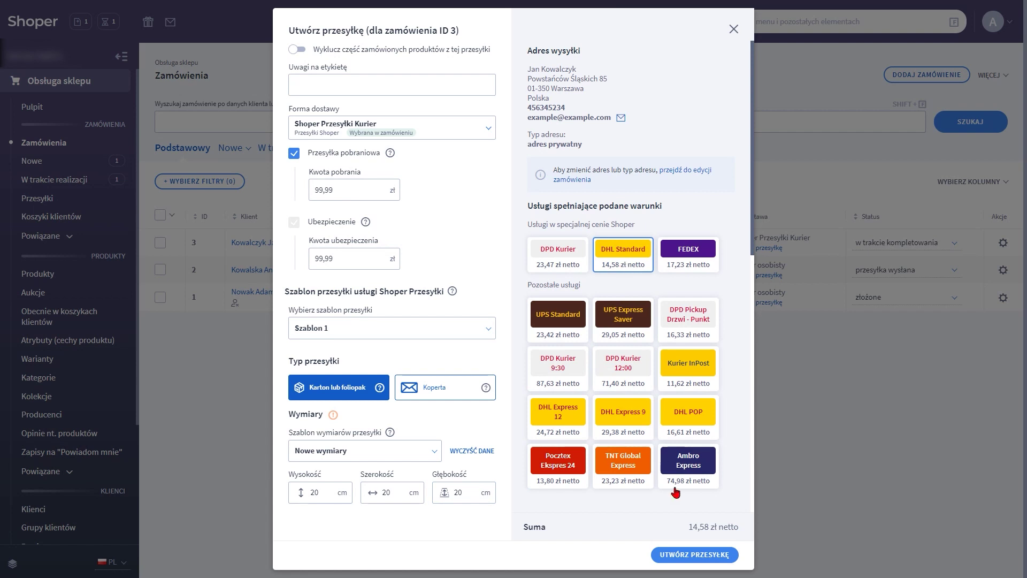
{"action": "left_click", "coordinate": [689, 557]}
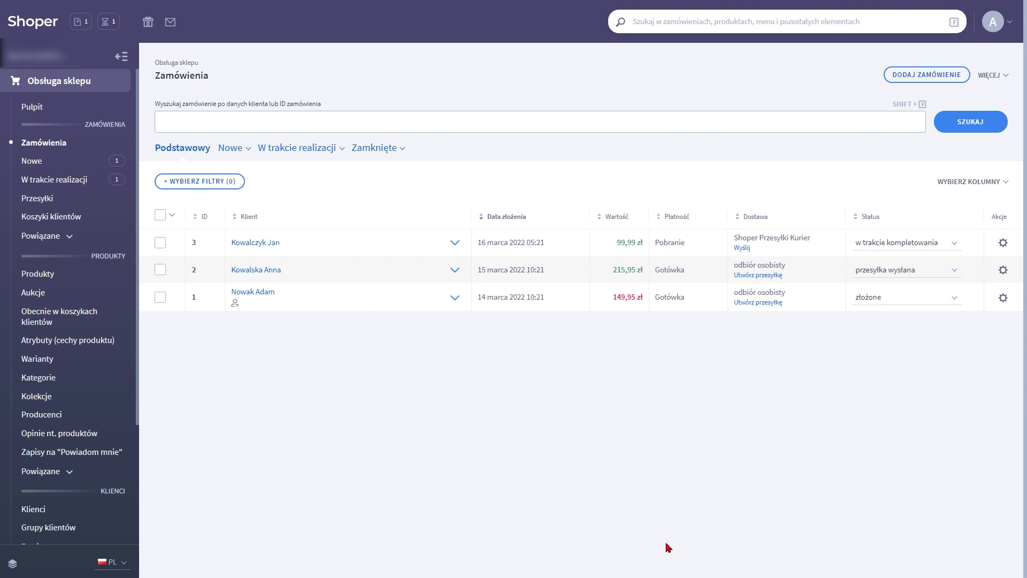
In the Przesyłki list, print order 3's parcel label as a PDF waybill
{"action": "left_click", "coordinate": [38, 201]}
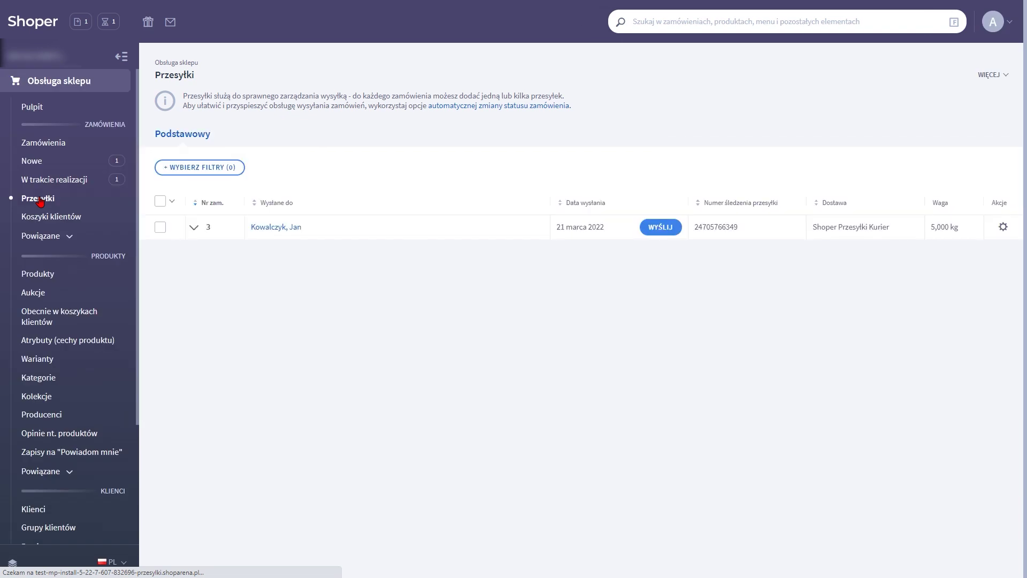
{"action": "left_click", "coordinate": [1003, 227]}
{"action": "left_click", "coordinate": [972, 270]}
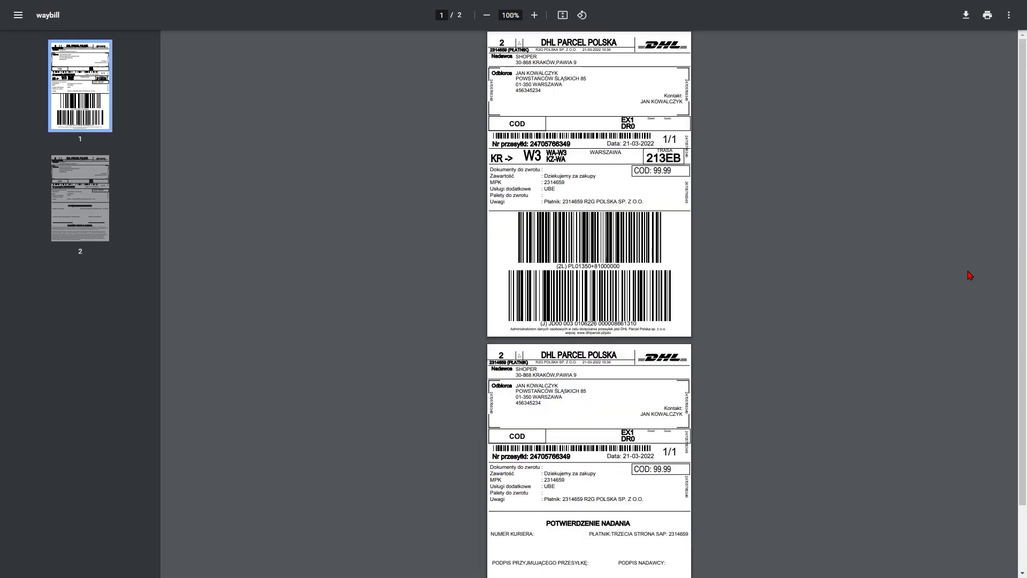
{"action": "scroll", "coordinate": [701, 223], "scroll_direction": "down", "scroll_amount": 3}
{"action": "scroll", "coordinate": [701, 222], "scroll_direction": "up", "scroll_amount": 3}
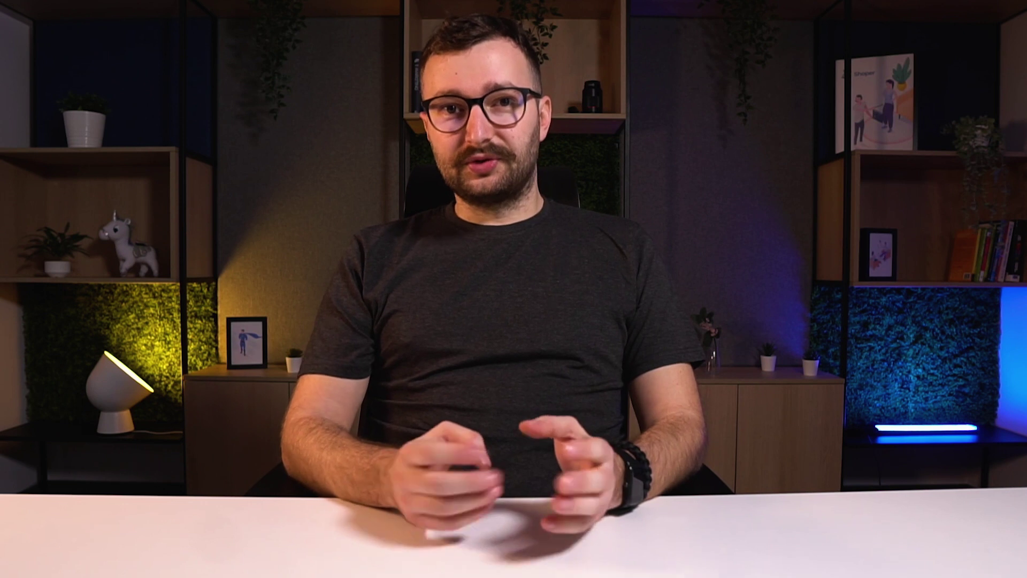